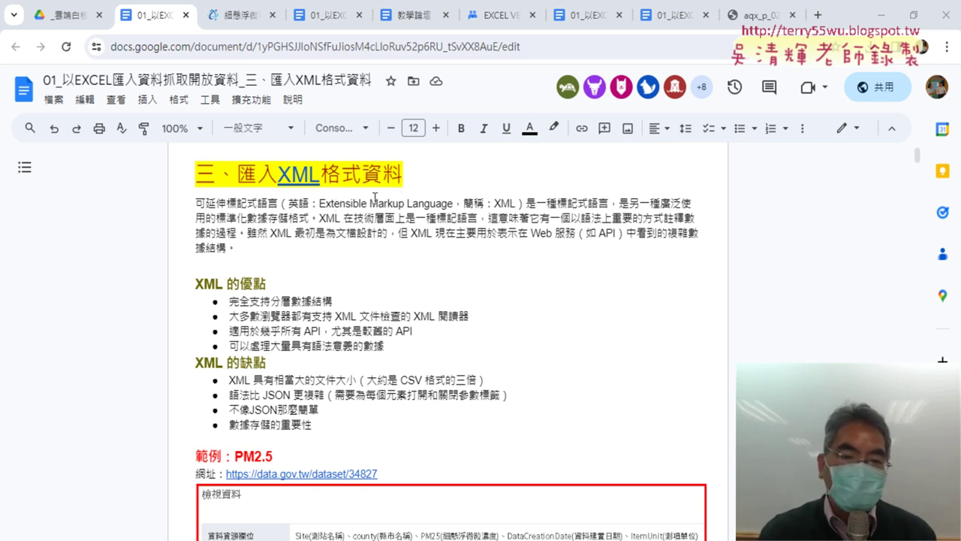
Highlight 'Markup Language' and 'Extensible' in the lesson's XML definition paragraph
{"action": "left_click_drag", "start_coordinate": [370, 200], "coordinate": [453, 198]}
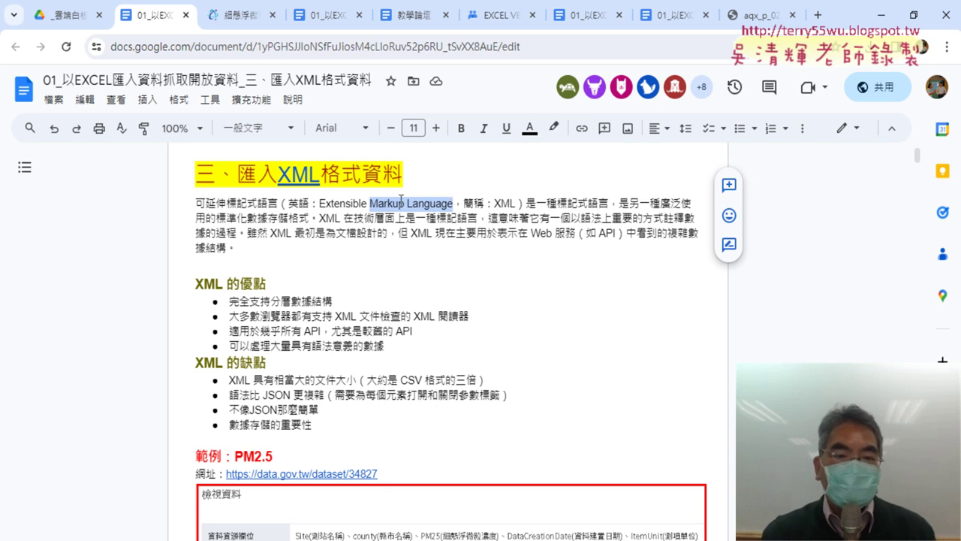
{"action": "left_click_drag", "start_coordinate": [319, 204], "coordinate": [368, 205]}
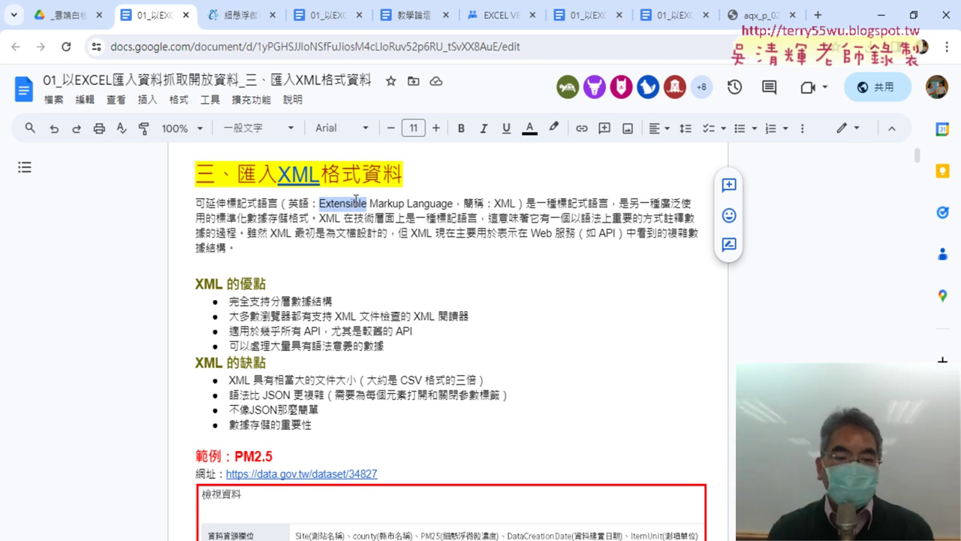
Highlight the site and county tags in the aqx_p_02 XML tree, then return to the lesson
{"action": "left_click", "coordinate": [768, 15]}
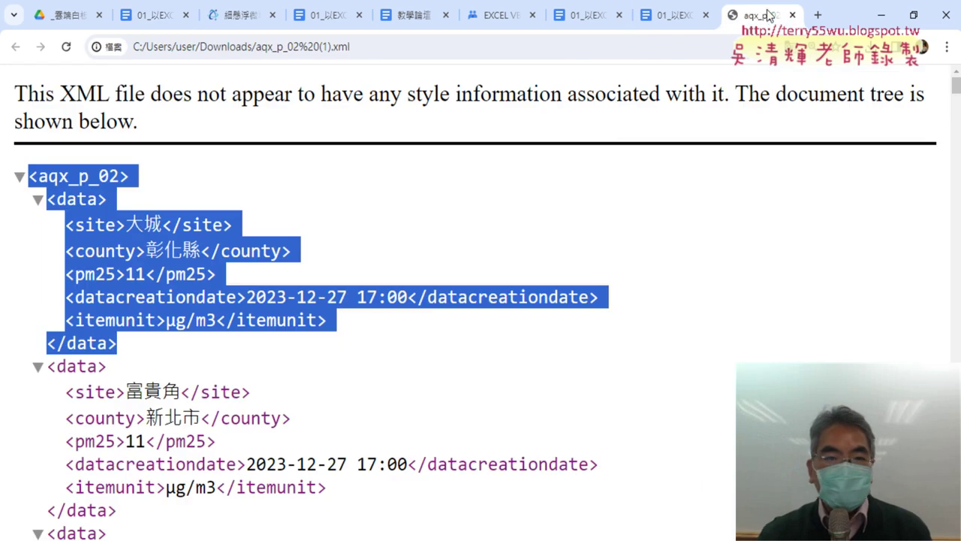
{"action": "left_click", "coordinate": [241, 229]}
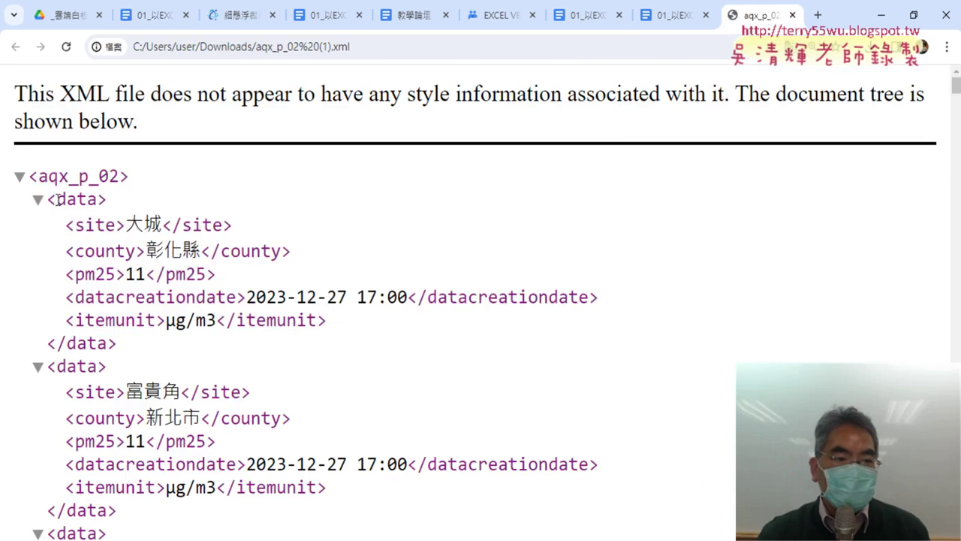
{"action": "mouse_move", "coordinate": [58, 198]}
{"action": "left_mouse_down"}
{"action": "mouse_move", "coordinate": [99, 197]}
{"action": "mouse_move", "coordinate": [115, 224]}
{"action": "left_mouse_up"}
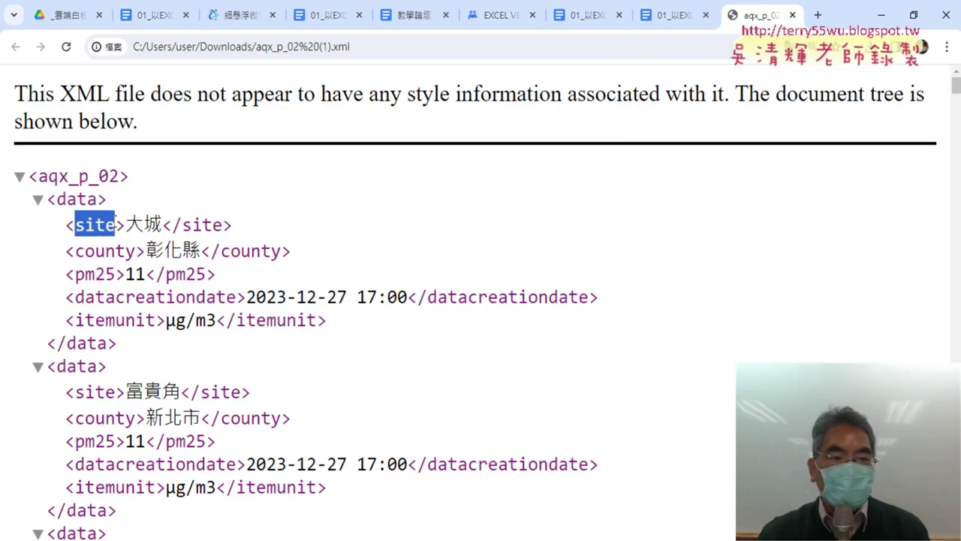
{"action": "left_click_drag", "start_coordinate": [76, 251], "coordinate": [135, 251]}
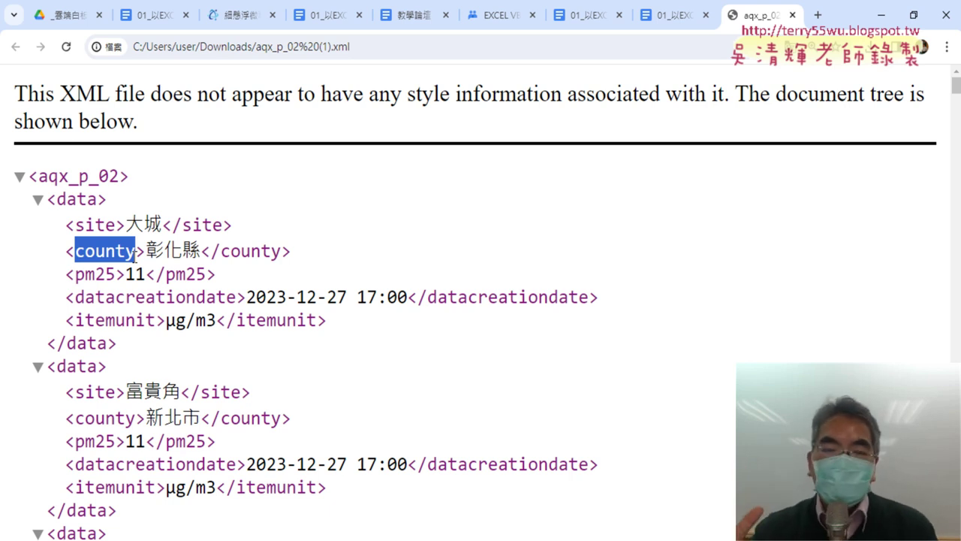
{"action": "left_click", "coordinate": [161, 16]}
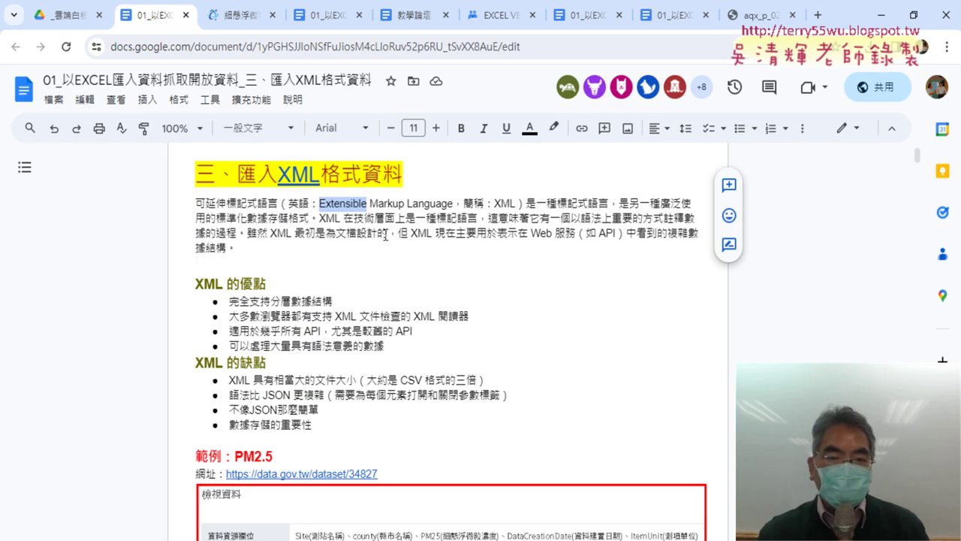
Highlight 標記語言 and Web 服務, select CSV in the first disadvantage, then reopen aqx_p_02
{"action": "left_click_drag", "start_coordinate": [437, 219], "coordinate": [479, 218]}
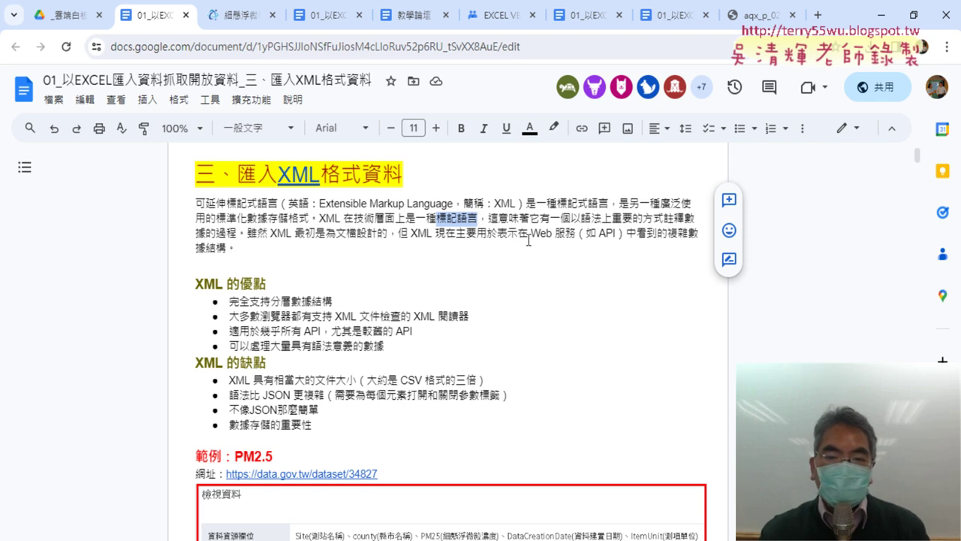
{"action": "left_click_drag", "start_coordinate": [532, 235], "coordinate": [574, 237]}
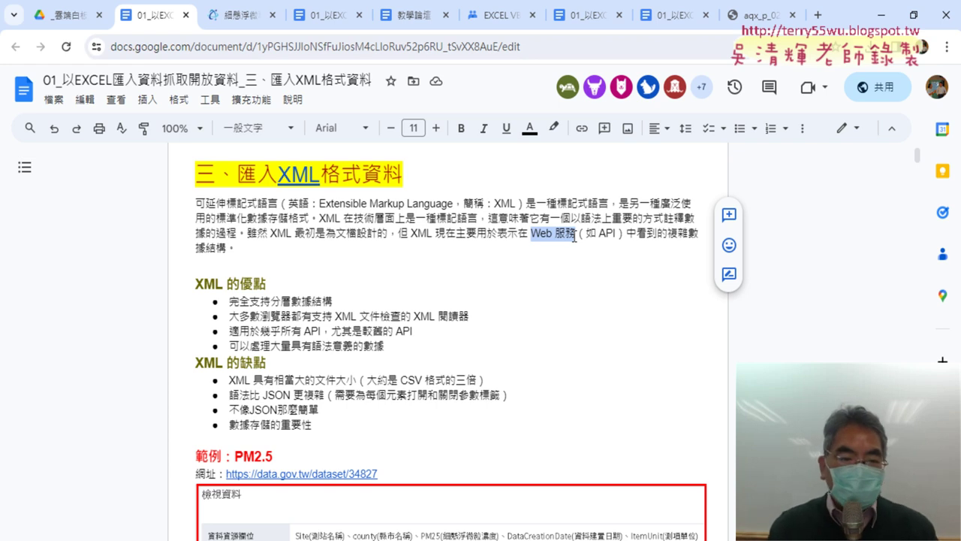
{"action": "scroll", "coordinate": [419, 259], "scroll_direction": "down", "scroll_amount": 1}
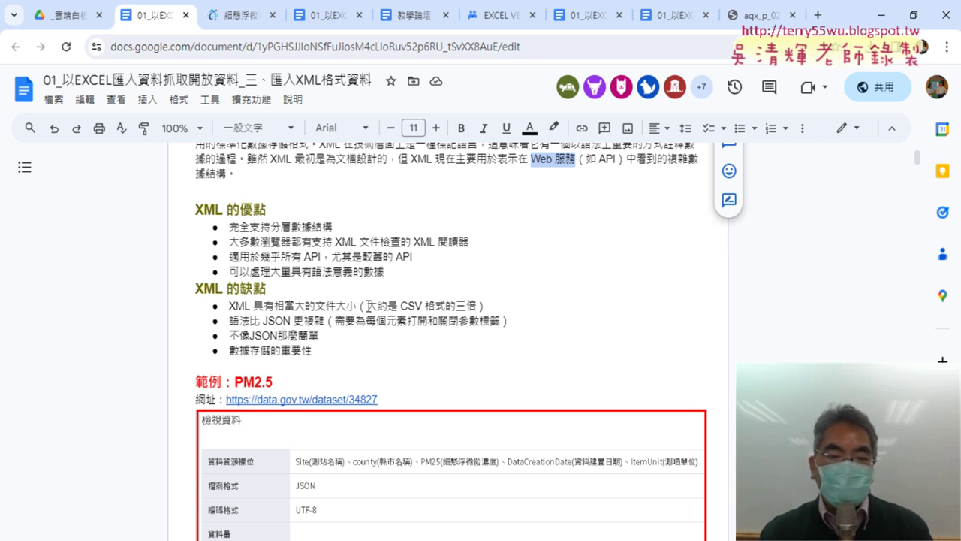
{"action": "double_click", "coordinate": [406, 306]}
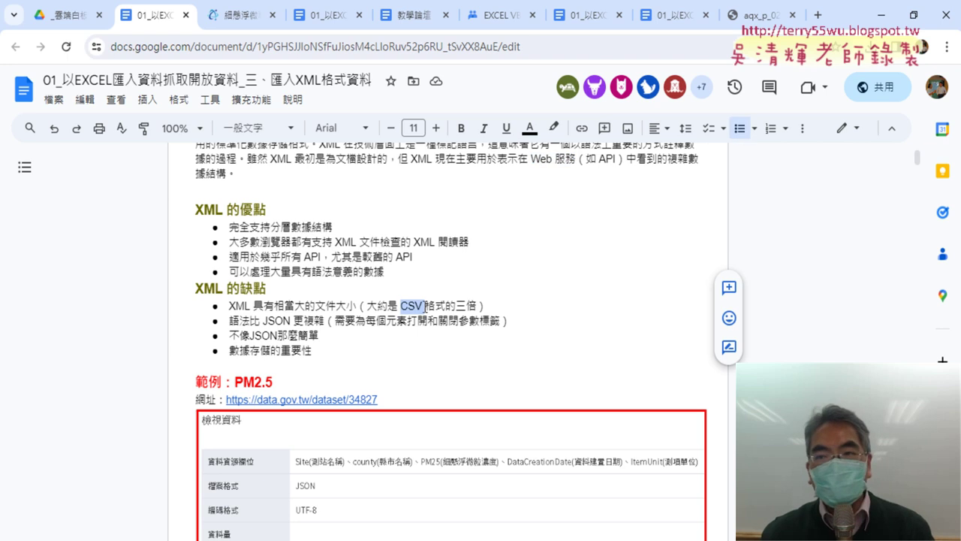
{"action": "left_click", "coordinate": [734, 23]}
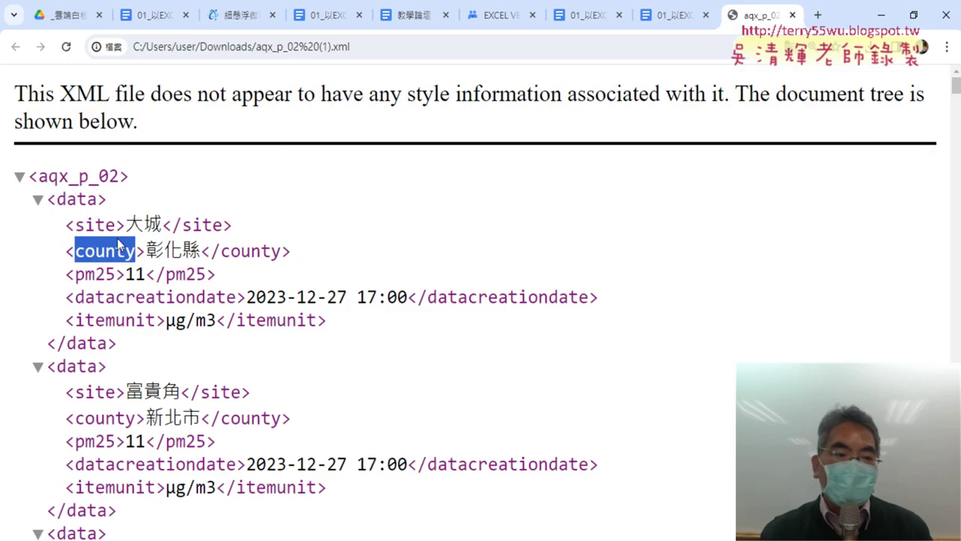
Highlight the site tags of the first two aqx_p_02 records, then return to the Google Docs lesson
{"action": "left_click_drag", "start_coordinate": [64, 225], "coordinate": [125, 224]}
{"action": "left_click", "coordinate": [235, 225]}
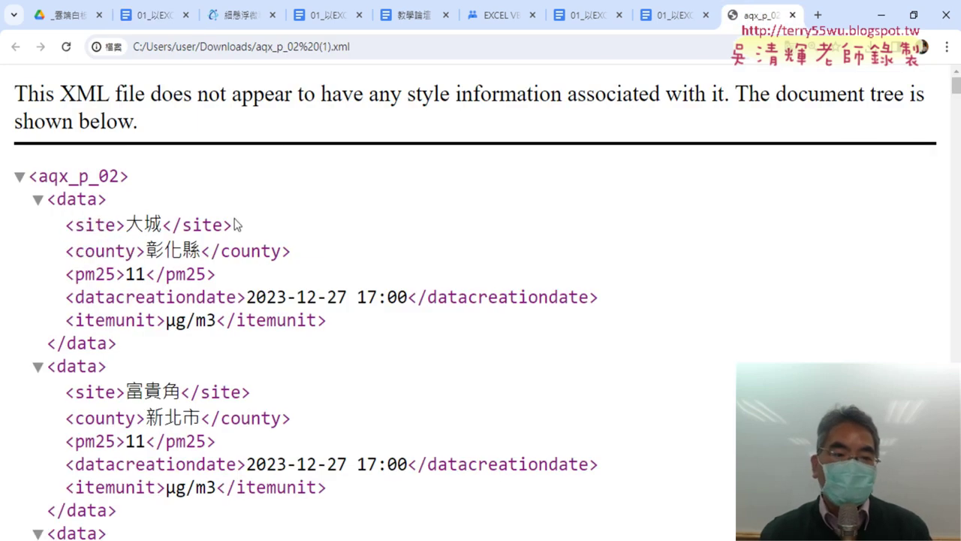
{"action": "left_click_drag", "start_coordinate": [235, 225], "coordinate": [163, 224]}
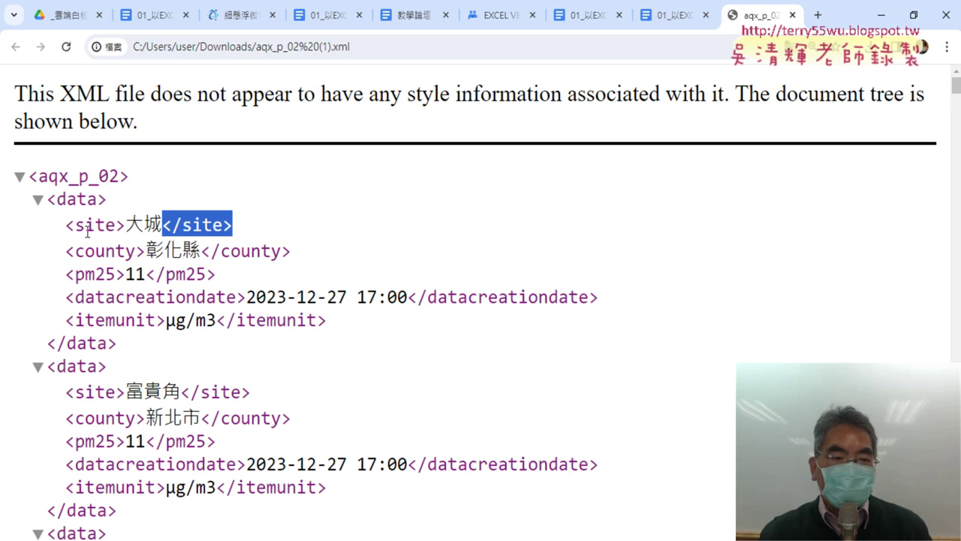
{"action": "left_click_drag", "start_coordinate": [64, 391], "coordinate": [117, 392]}
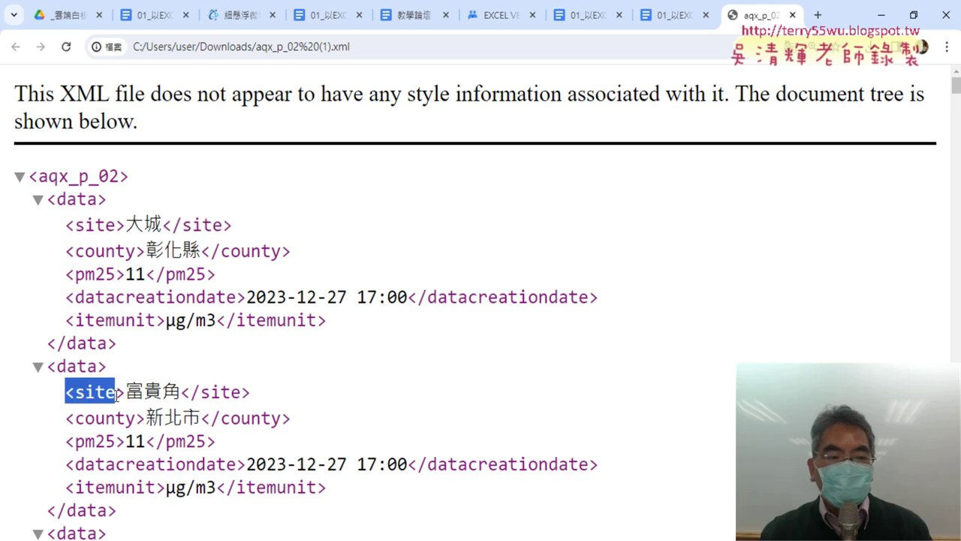
{"action": "left_click", "coordinate": [217, 398]}
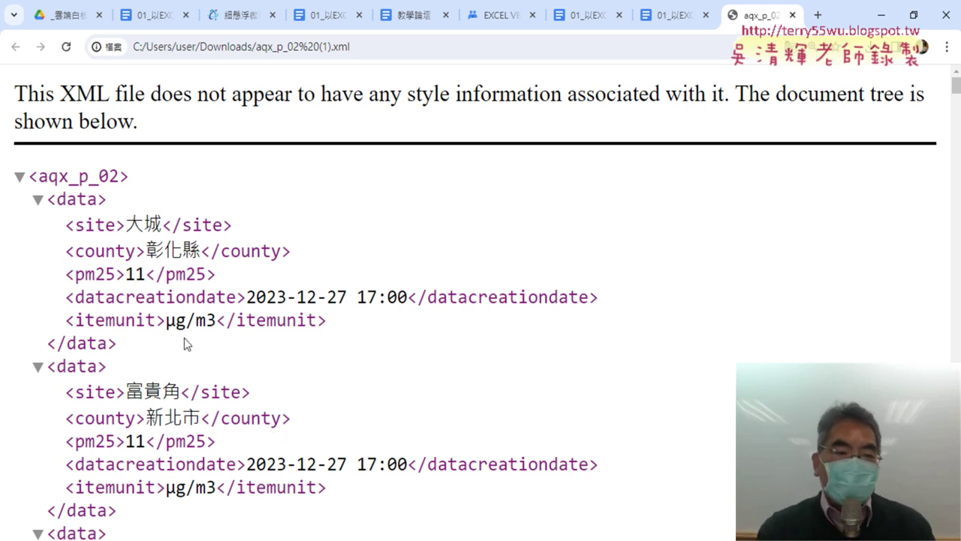
{"action": "left_click", "coordinate": [142, 15]}
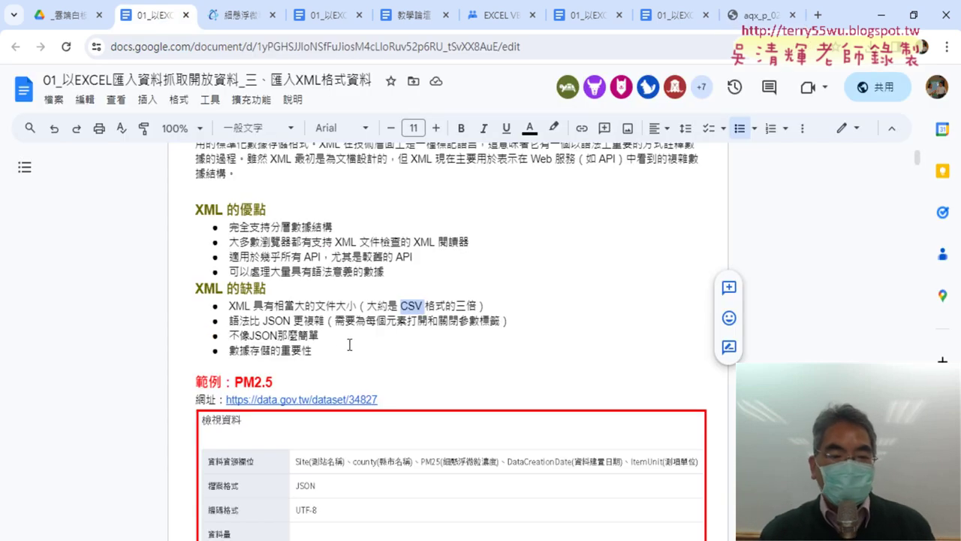
Highlight the bullet 不像JSON那麼簡單, scroll past the PM2.5 table, and select the XML編輯器 heading
{"action": "left_click_drag", "start_coordinate": [318, 336], "coordinate": [227, 335]}
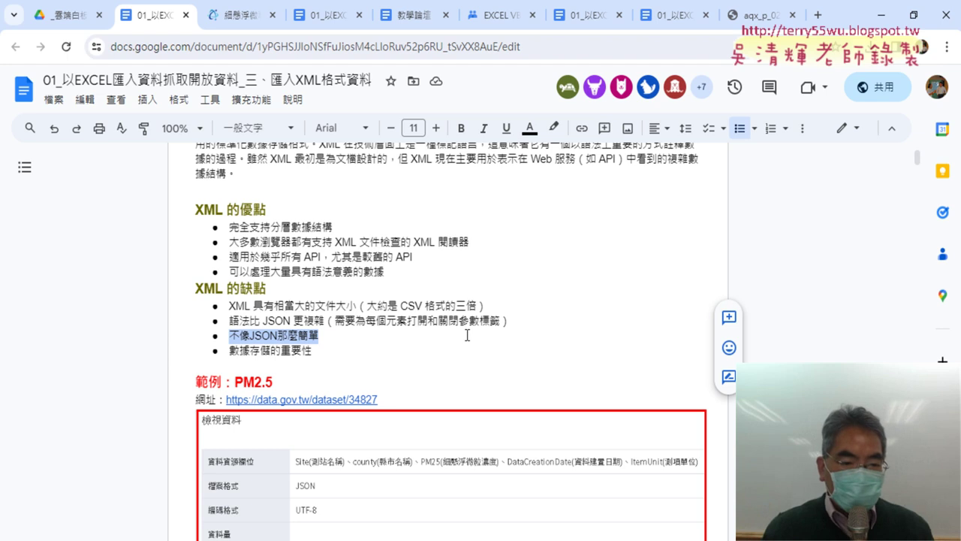
{"action": "scroll", "coordinate": [485, 332], "scroll_direction": "down", "scroll_amount": 3}
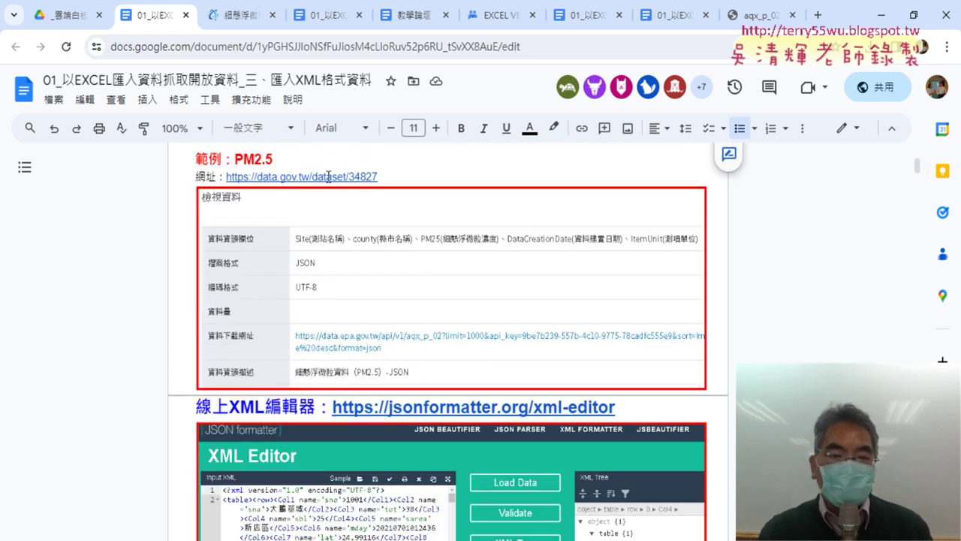
{"action": "scroll", "coordinate": [328, 175], "scroll_direction": "down", "scroll_amount": 4}
{"action": "scroll", "coordinate": [304, 225], "scroll_direction": "up", "scroll_amount": 2}
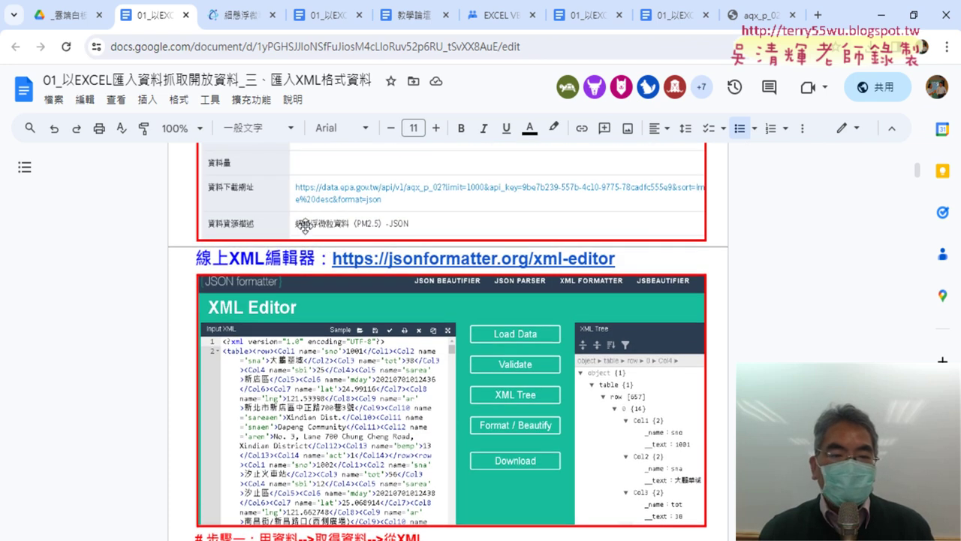
{"action": "left_click_drag", "start_coordinate": [229, 258], "coordinate": [315, 263]}
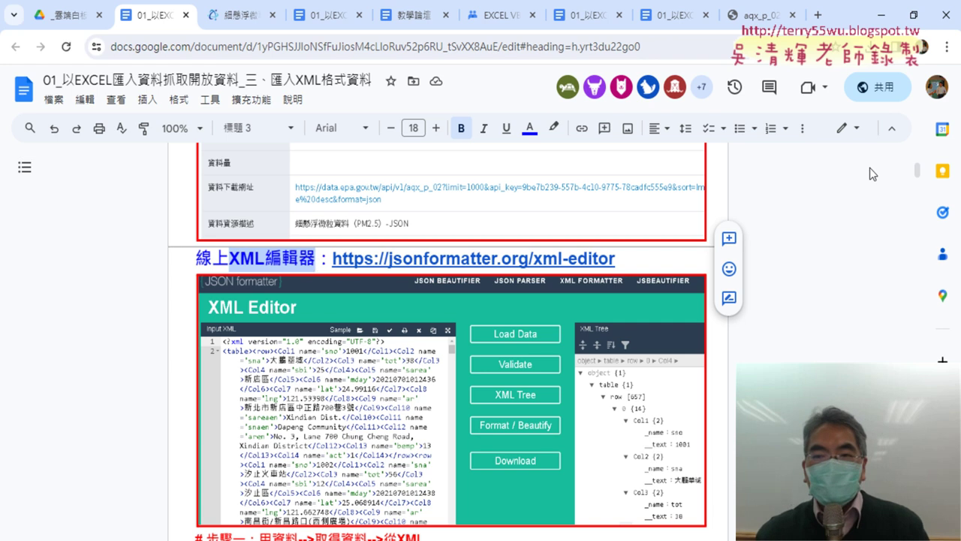
{"action": "left_click", "coordinate": [897, 46]}
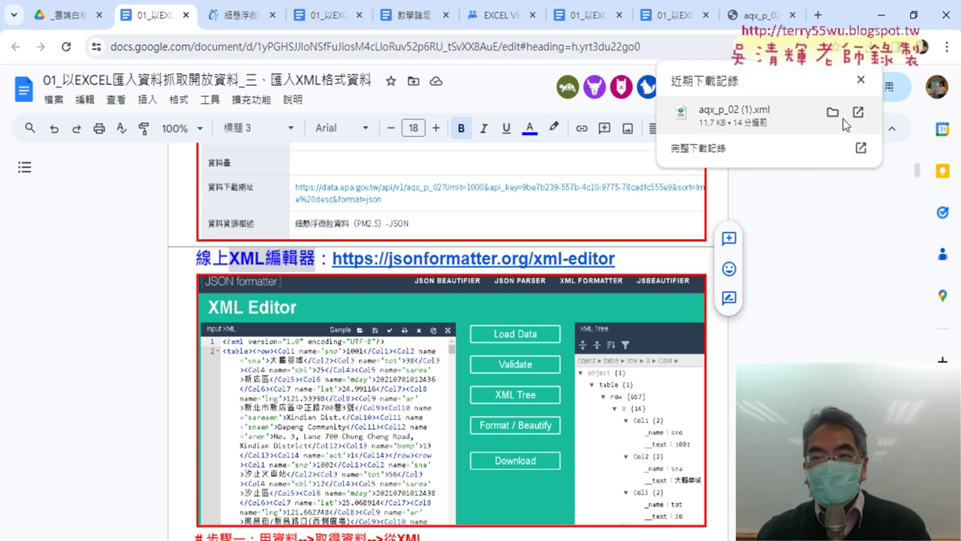
{"action": "left_click", "coordinate": [832, 113]}
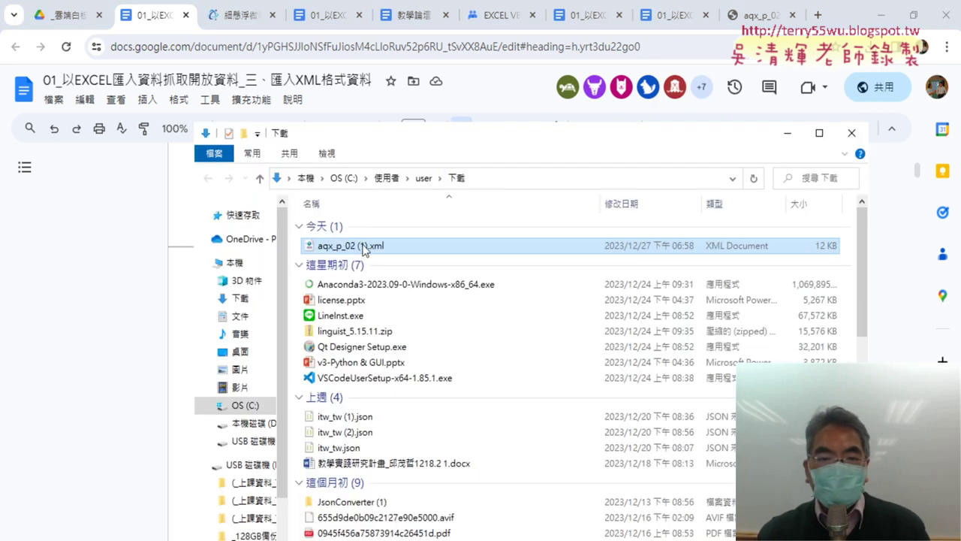
{"action": "left_click_drag", "start_coordinate": [366, 248], "coordinate": [748, 23]}
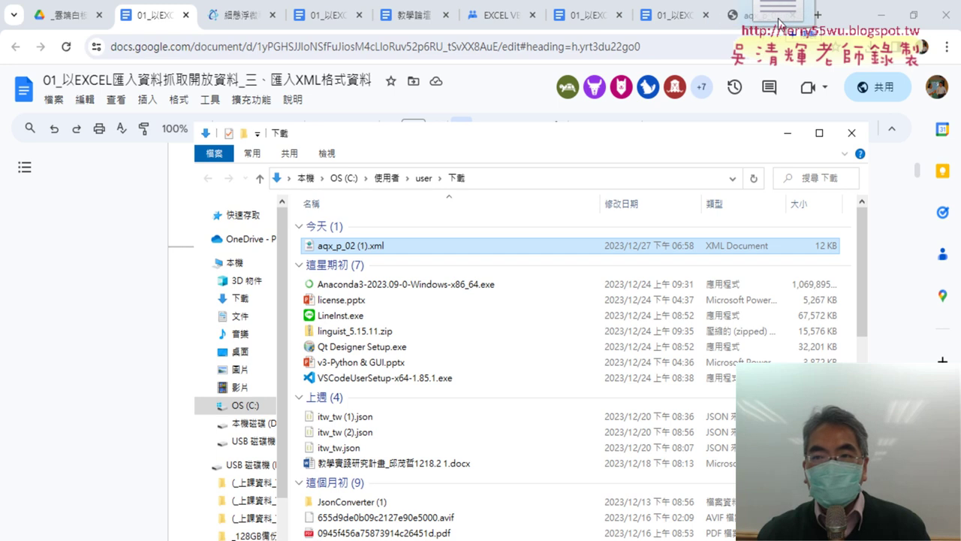
{"action": "left_click_drag", "start_coordinate": [749, 23], "coordinate": [719, 23]}
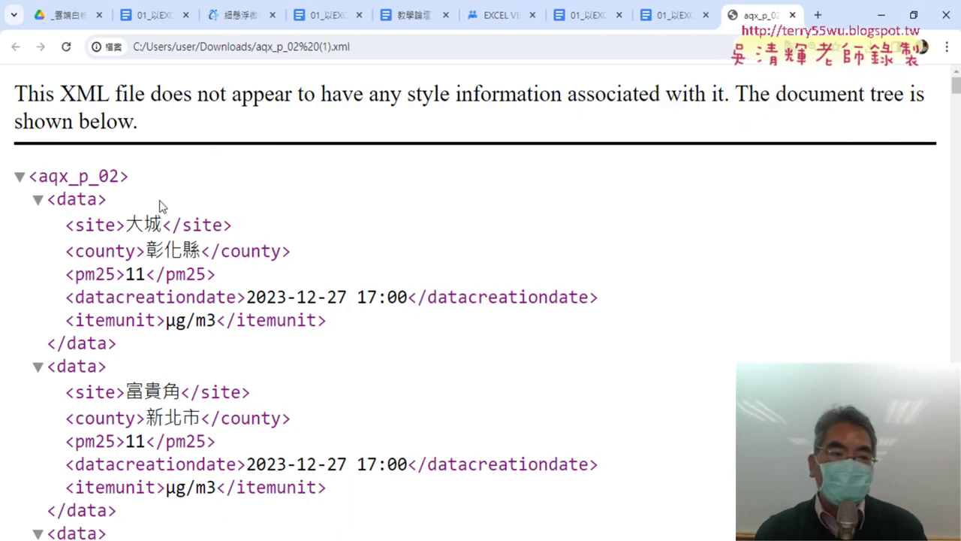
{"action": "left_click", "coordinate": [21, 178]}
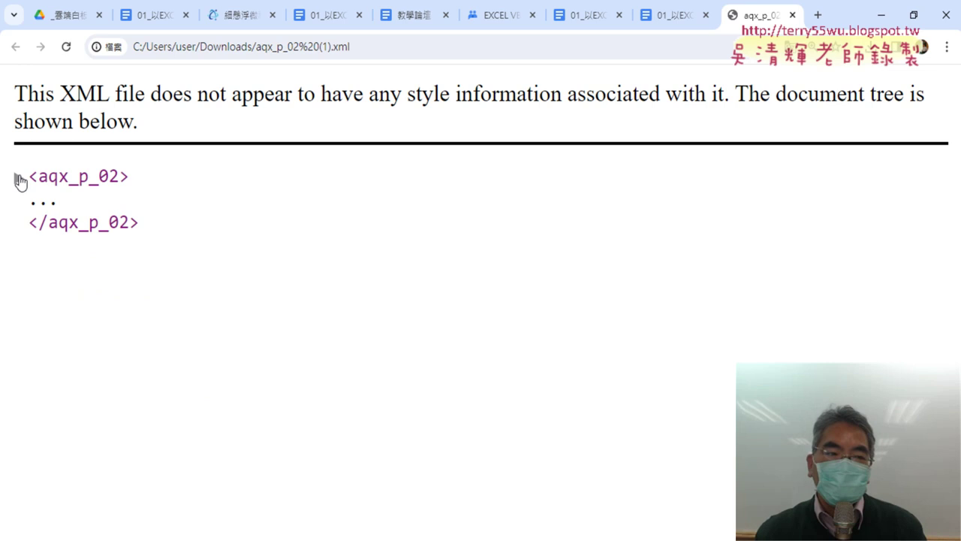
{"action": "left_click", "coordinate": [20, 178]}
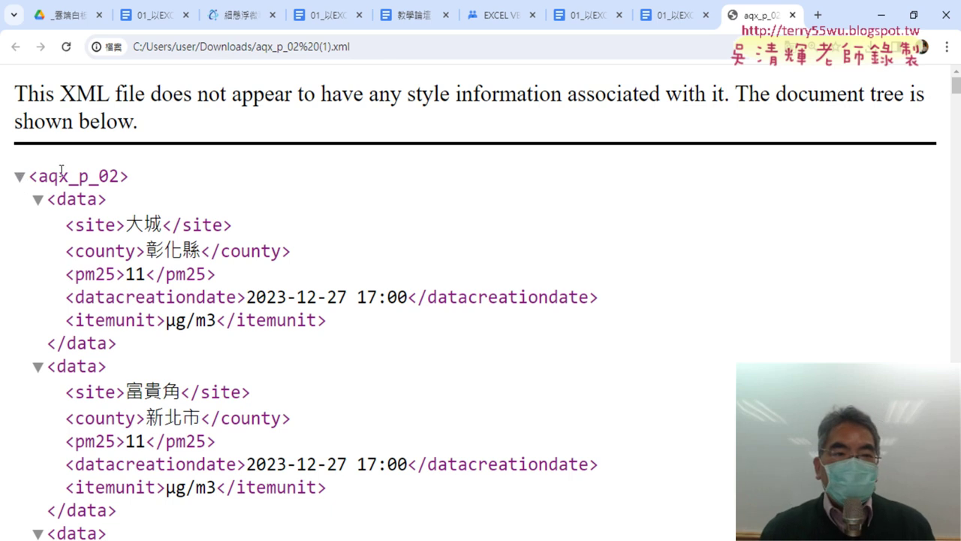
Back in the Google Docs lesson, scroll through the 從檔案 > 從XML import screenshots
{"action": "left_click", "coordinate": [149, 14]}
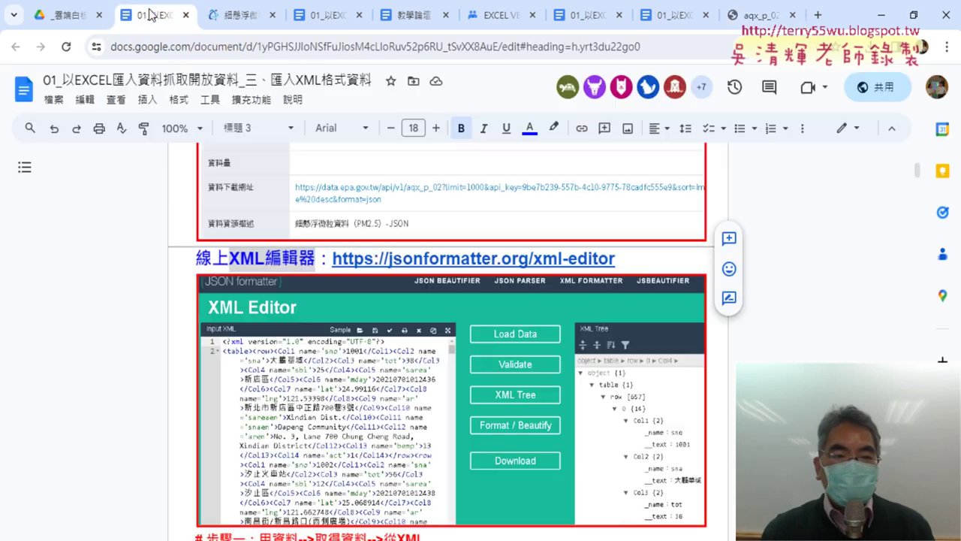
{"action": "scroll", "coordinate": [432, 218], "scroll_direction": "down", "scroll_amount": 3}
{"action": "scroll", "coordinate": [431, 218], "scroll_direction": "down", "scroll_amount": 4}
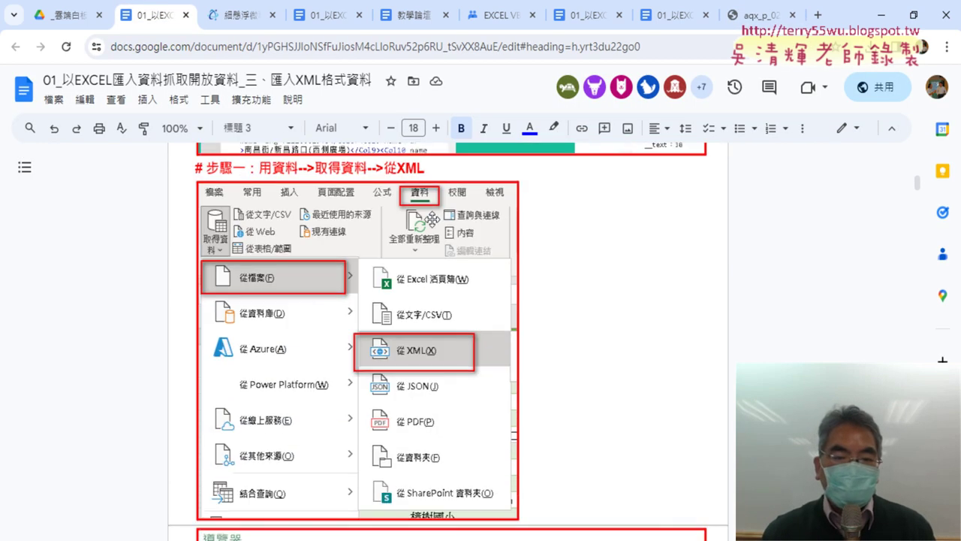
{"action": "scroll", "coordinate": [592, 298], "scroll_direction": "down", "scroll_amount": 1}
{"action": "scroll", "coordinate": [592, 297], "scroll_direction": "down", "scroll_amount": 1}
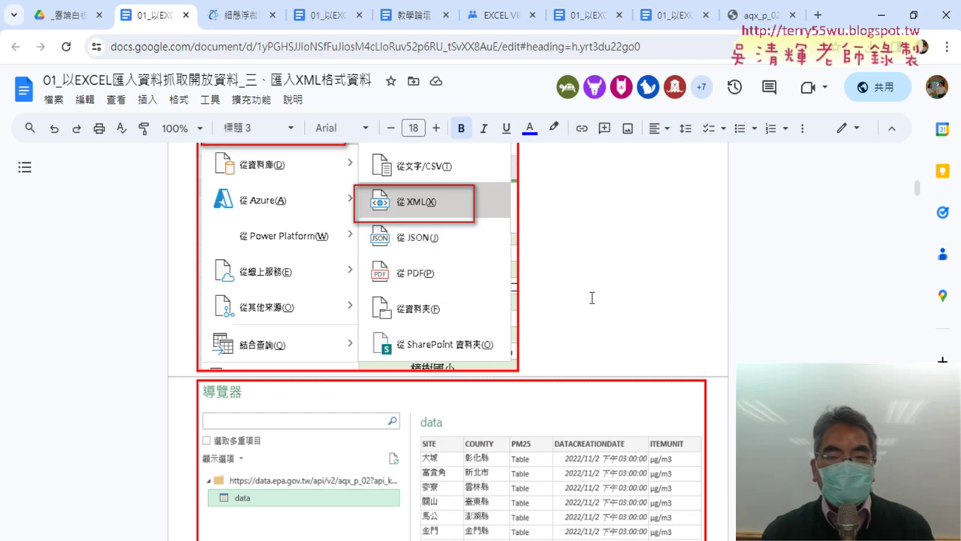
{"action": "scroll", "coordinate": [592, 298], "scroll_direction": "up", "scroll_amount": 1}
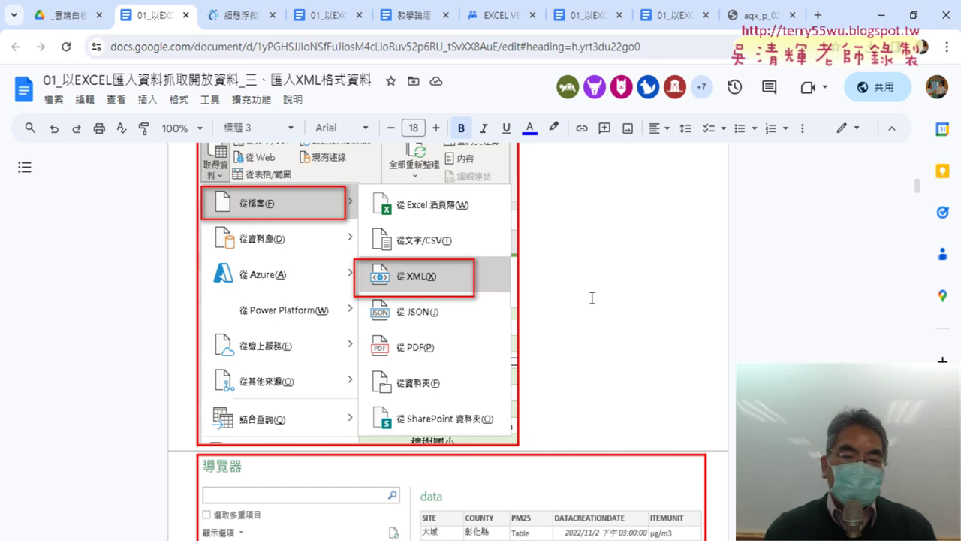
{"action": "scroll", "coordinate": [591, 297], "scroll_direction": "up", "scroll_amount": 1}
{"action": "scroll", "coordinate": [592, 298], "scroll_direction": "up", "scroll_amount": 1}
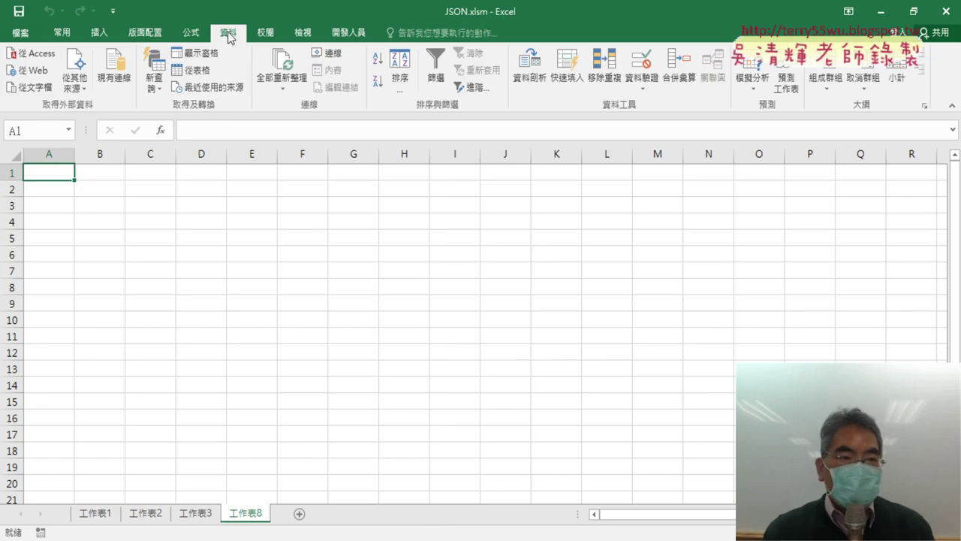
Choose 資料 > 從其他來源 > 從 XML 資料匯入 to start importing XML data
{"action": "left_click", "coordinate": [91, 89]}
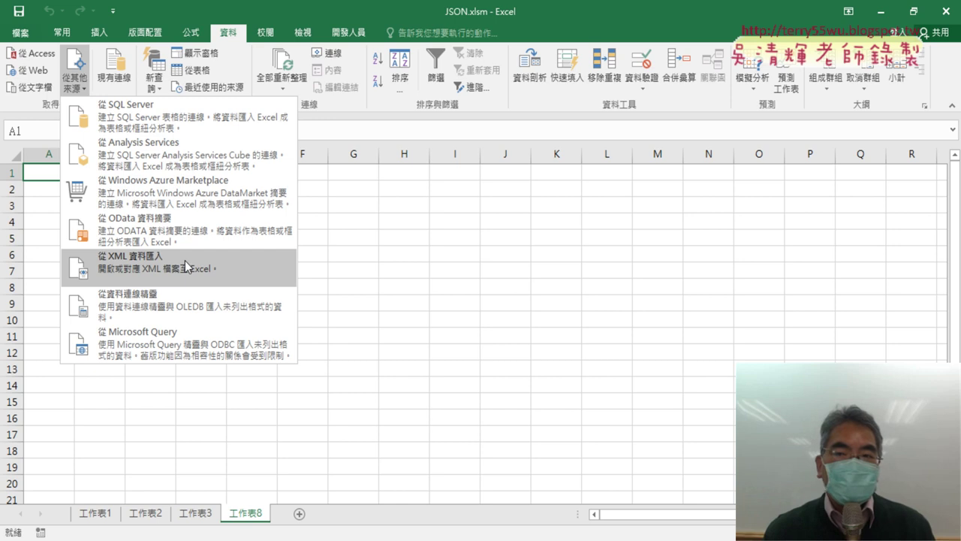
{"action": "left_click", "coordinate": [185, 267]}
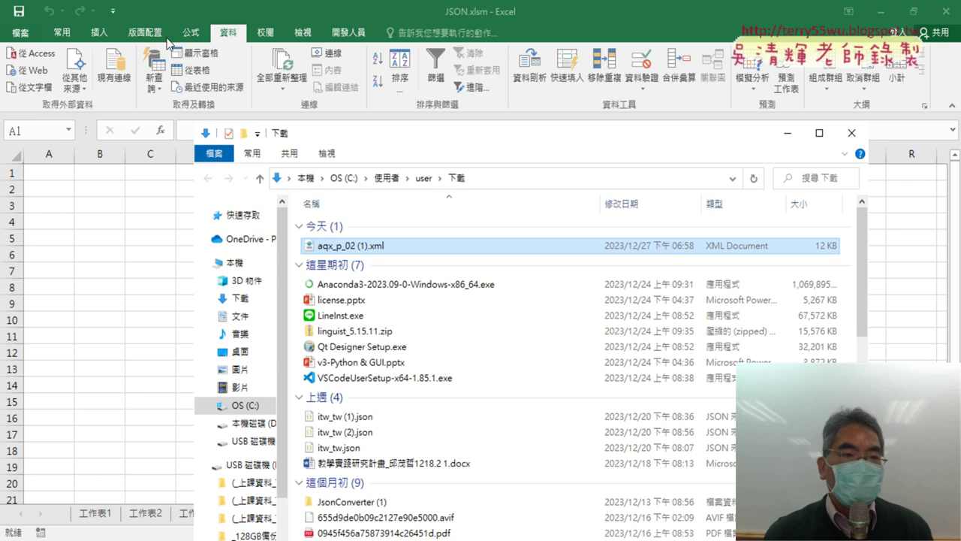
{"action": "left_click", "coordinate": [76, 92]}
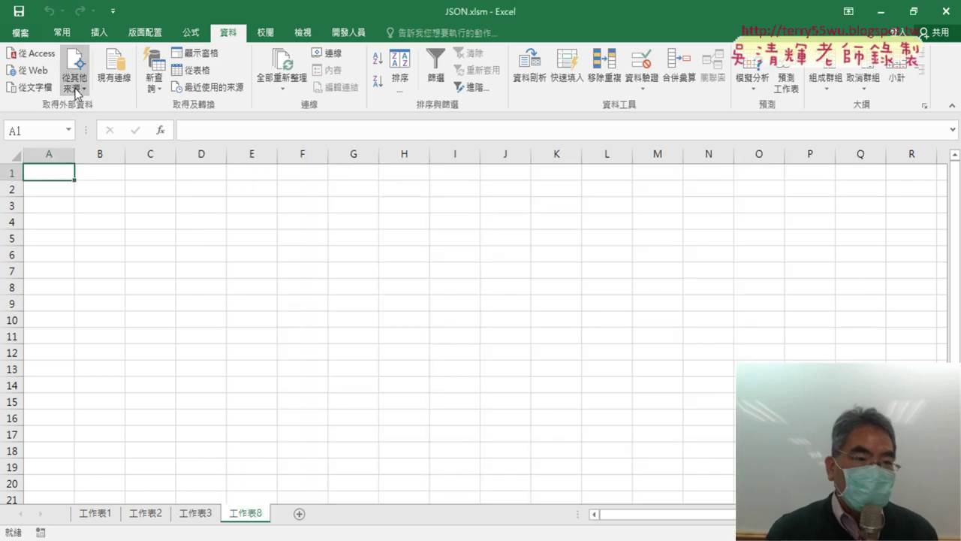
{"action": "left_click", "coordinate": [76, 92]}
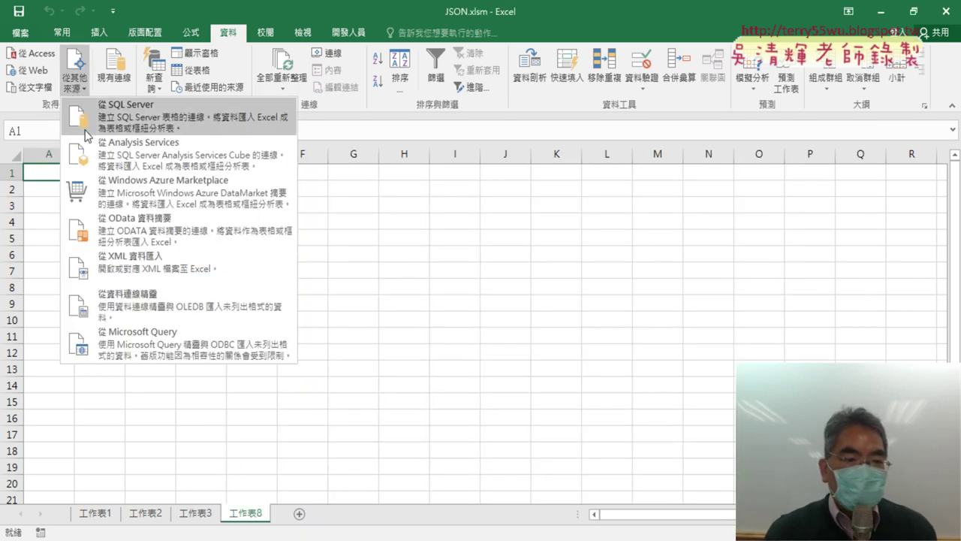
{"action": "left_click", "coordinate": [150, 273]}
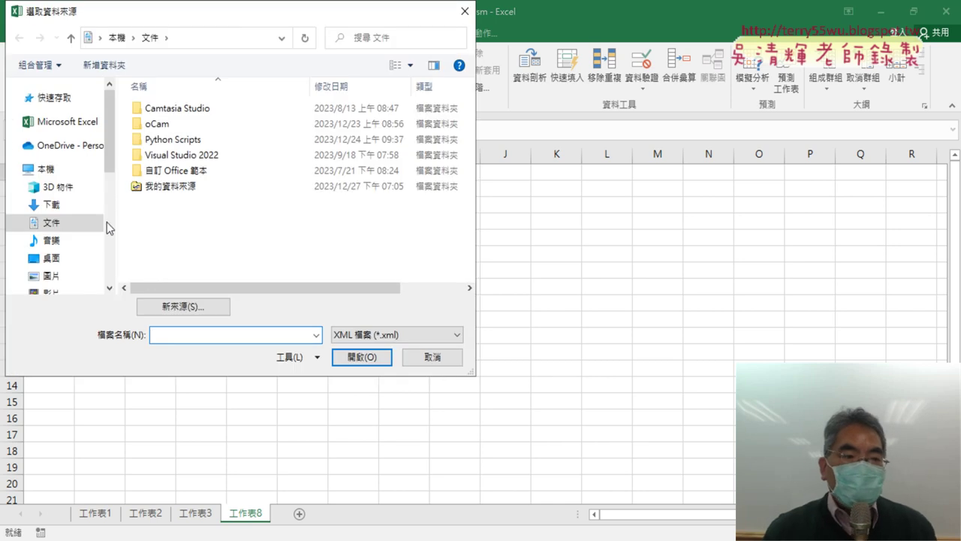
Select aqx_p_02.xml in the 下載 folder and open it as the XML data source
{"action": "left_click_drag", "start_coordinate": [242, 17], "coordinate": [461, 54]}
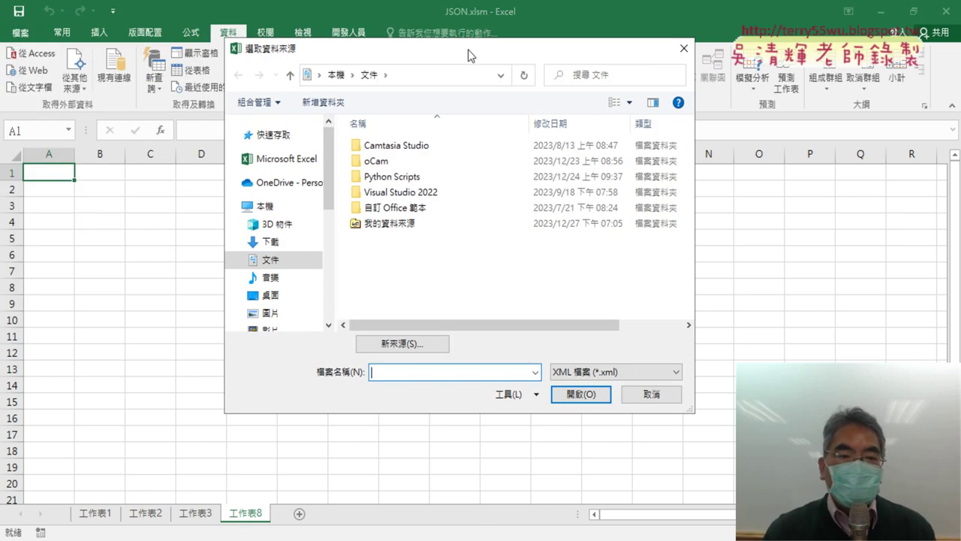
{"action": "left_click", "coordinate": [291, 242]}
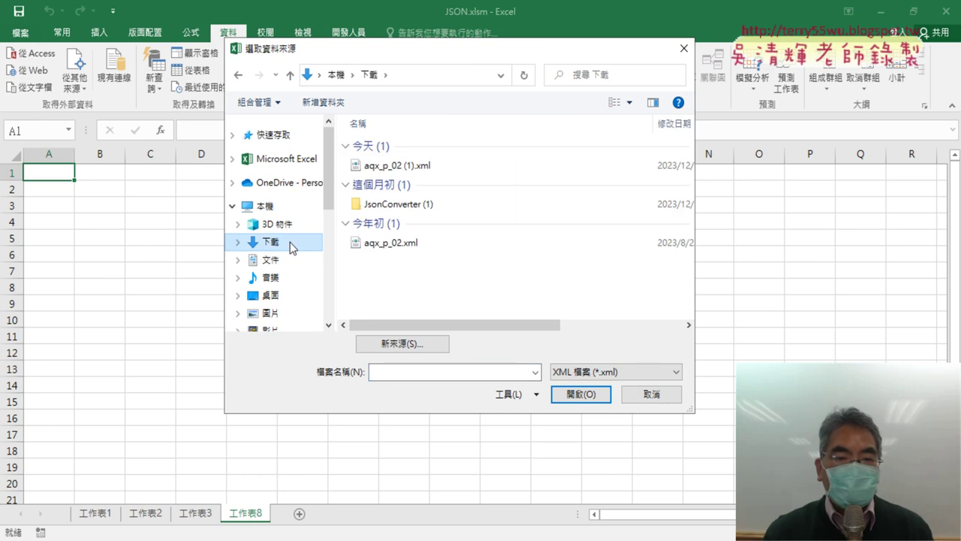
{"action": "left_click", "coordinate": [375, 245]}
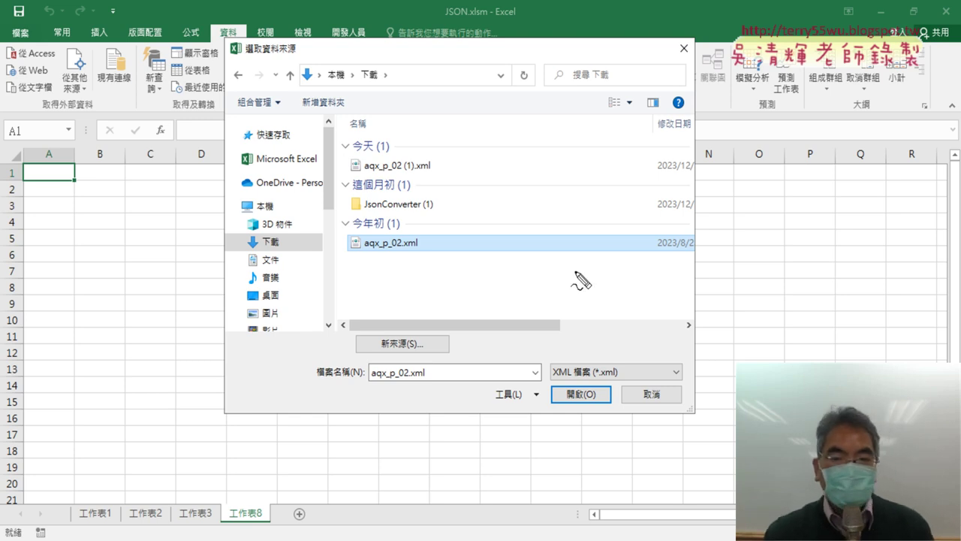
{"action": "left_click_drag", "start_coordinate": [395, 263], "coordinate": [410, 272]}
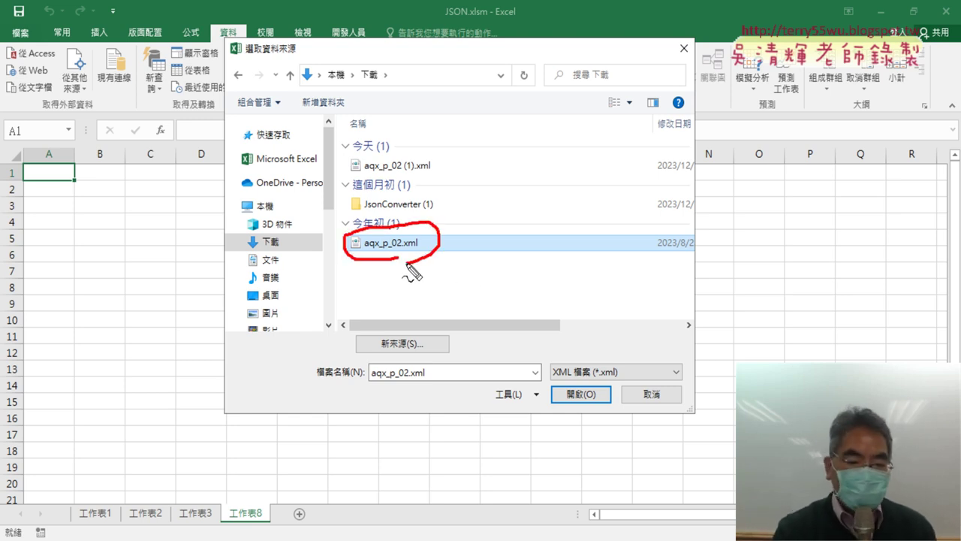
{"action": "key", "text": "Escape"}
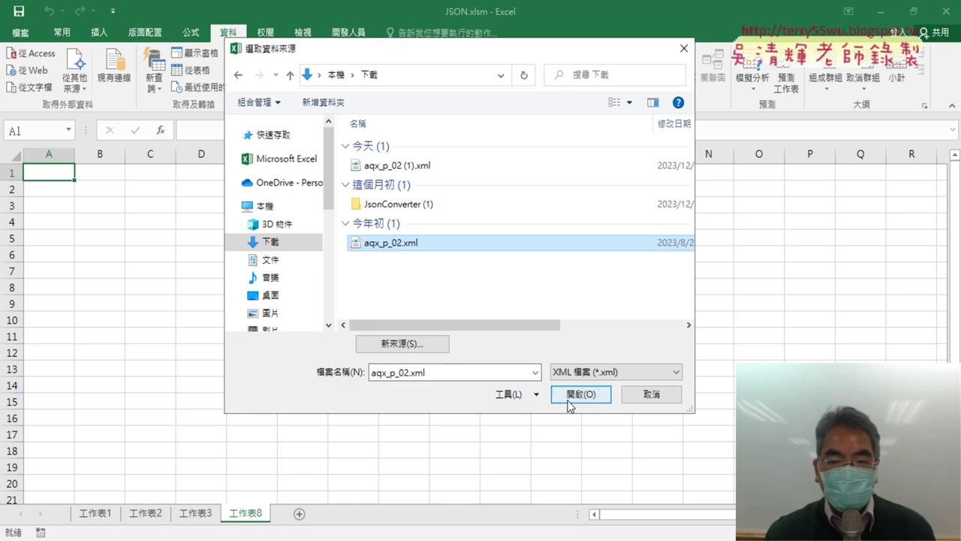
{"action": "left_click", "coordinate": [568, 404]}
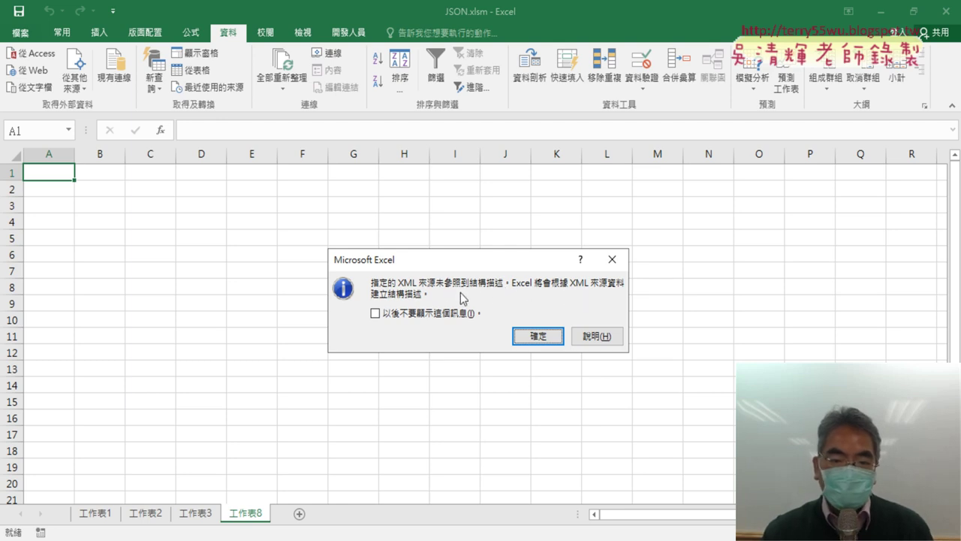
Accept the schema notice and import the data as an XML table at $A$1
{"action": "left_click", "coordinate": [537, 340]}
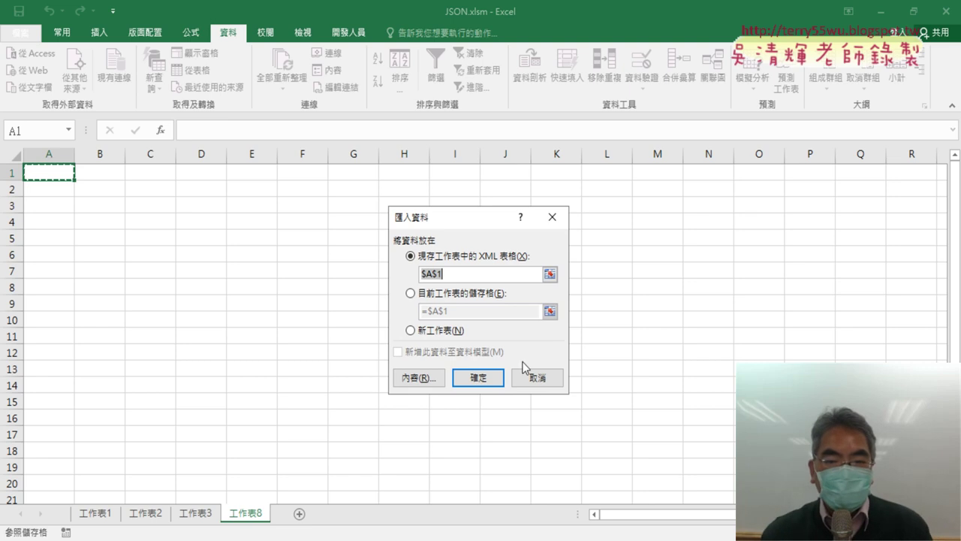
{"action": "left_click", "coordinate": [490, 380]}
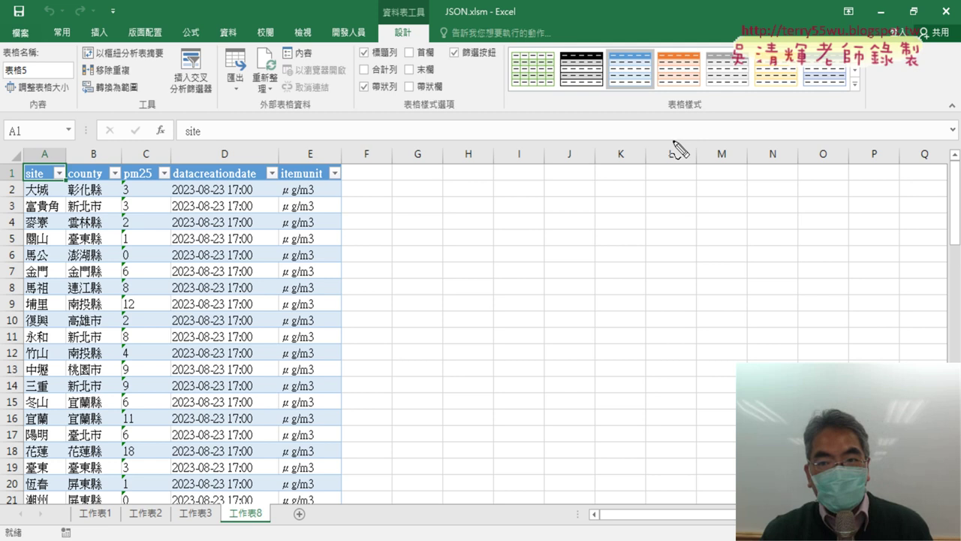
Point out the table style options and the convert-to-range feature for table 表格5
{"action": "left_click_drag", "start_coordinate": [682, 122], "coordinate": [702, 118]}
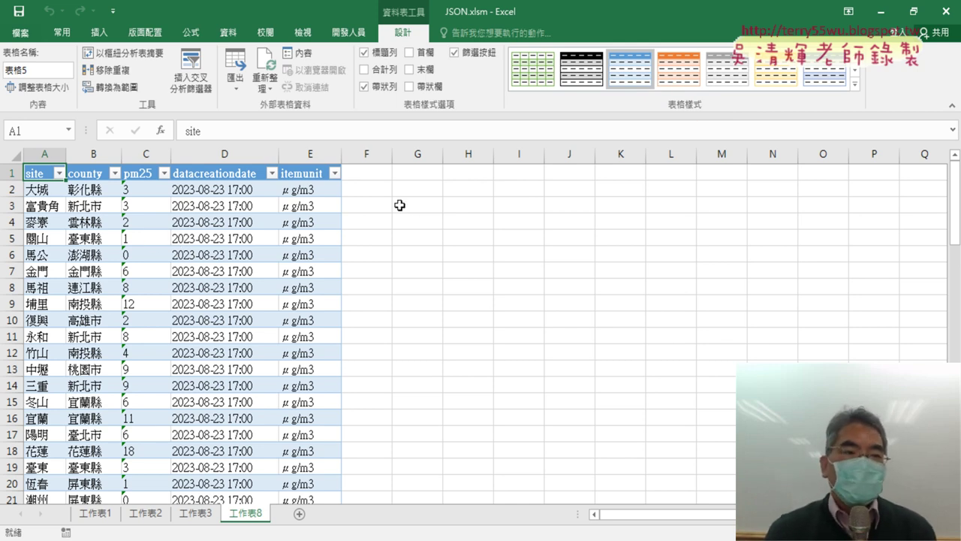
{"action": "left_click", "coordinate": [126, 95]}
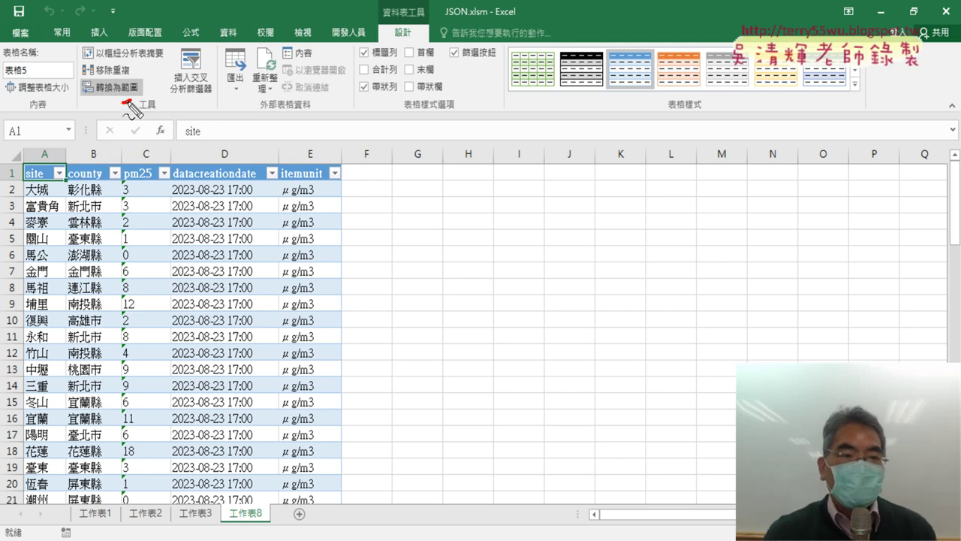
{"action": "left_click_drag", "start_coordinate": [135, 114], "coordinate": [142, 112]}
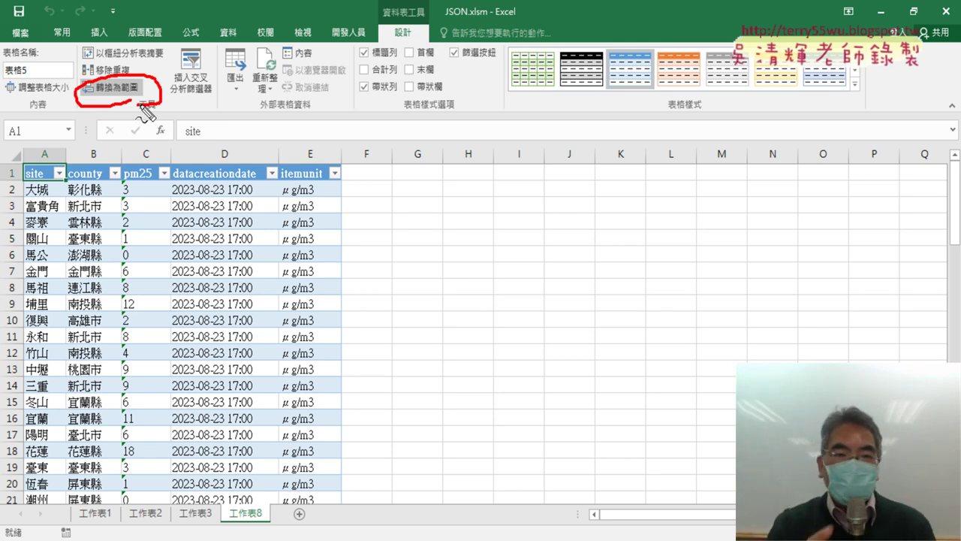
{"action": "key", "text": "Escape"}
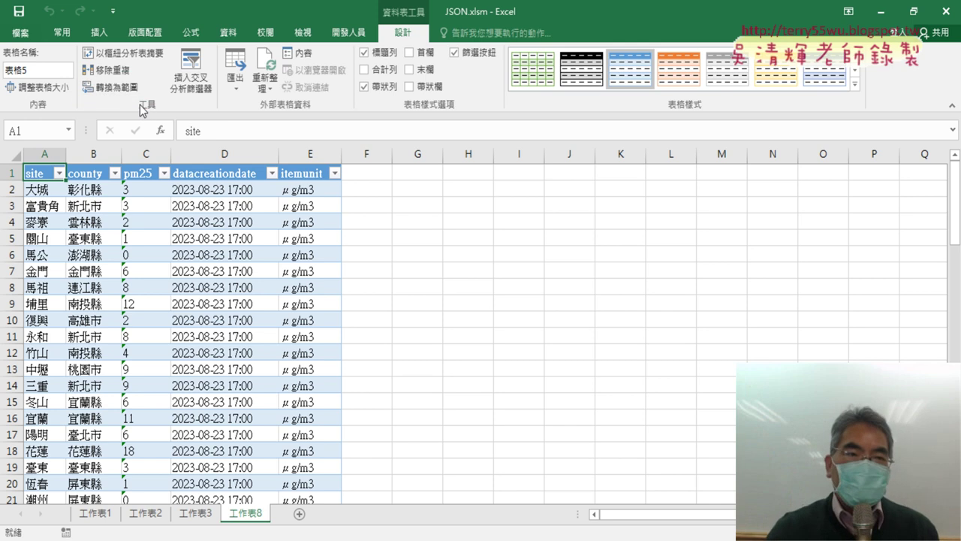
{"action": "left_click", "coordinate": [191, 33]}
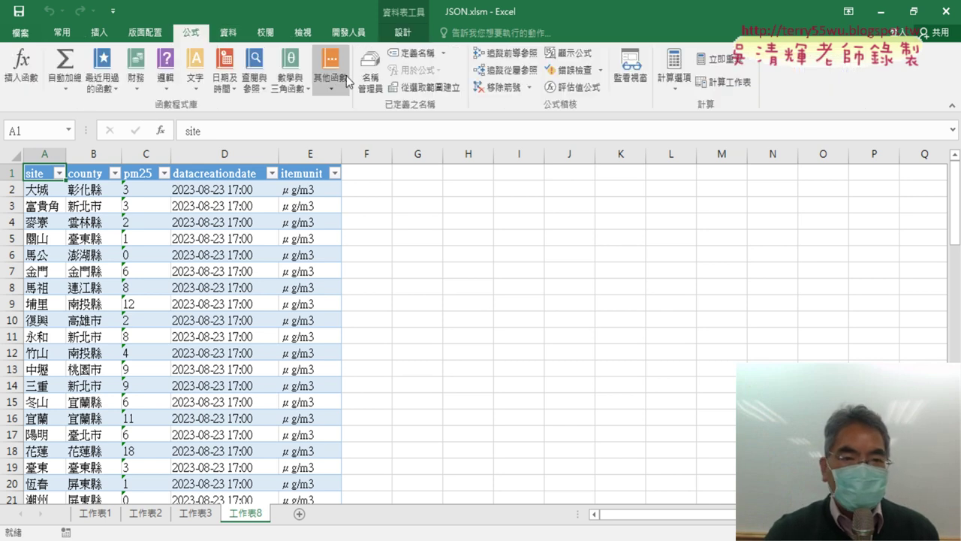
{"action": "left_click", "coordinate": [376, 81]}
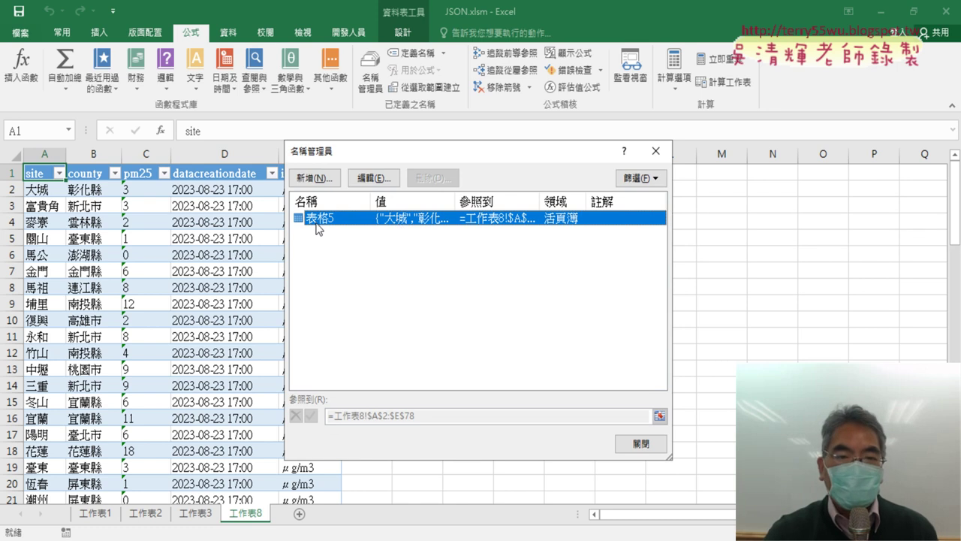
{"action": "left_click", "coordinate": [655, 151]}
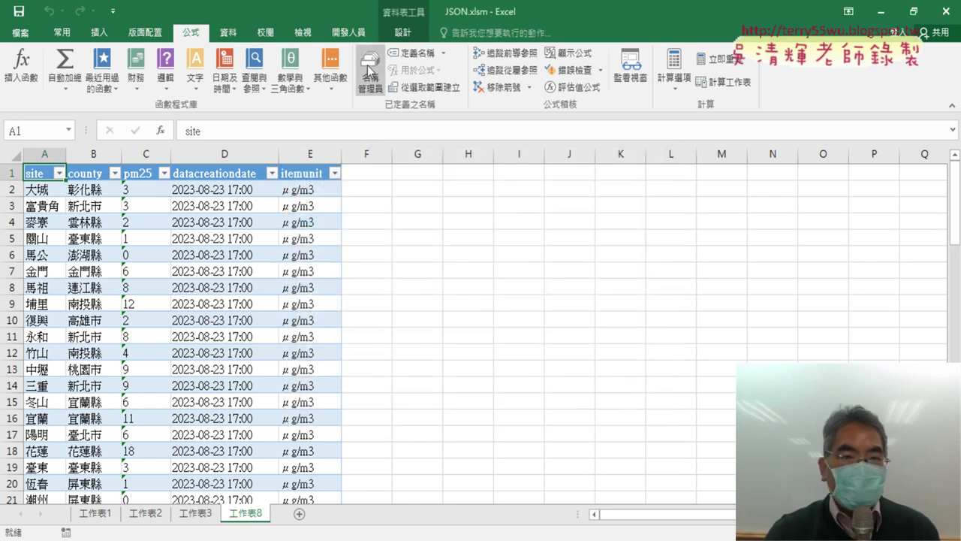
{"action": "left_click", "coordinate": [415, 33]}
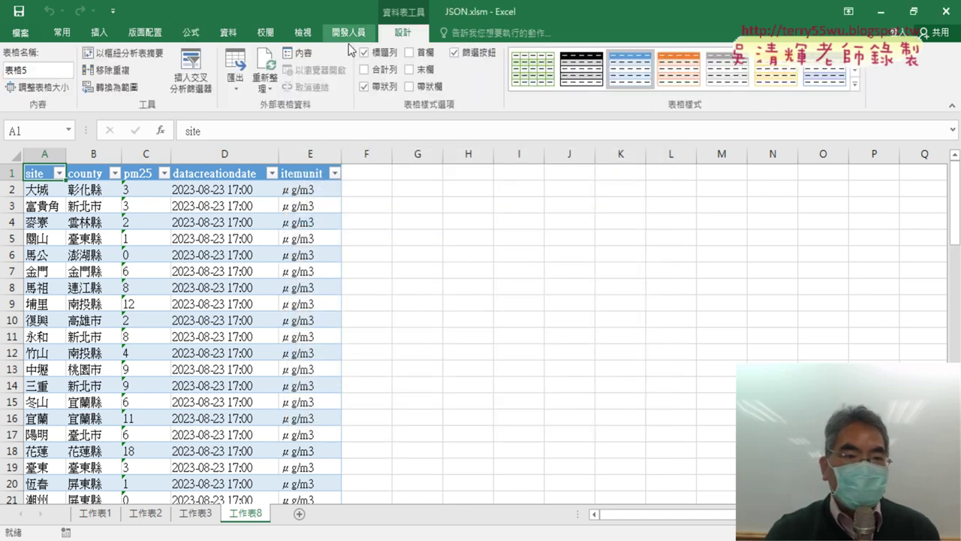
{"action": "left_click", "coordinate": [131, 89]}
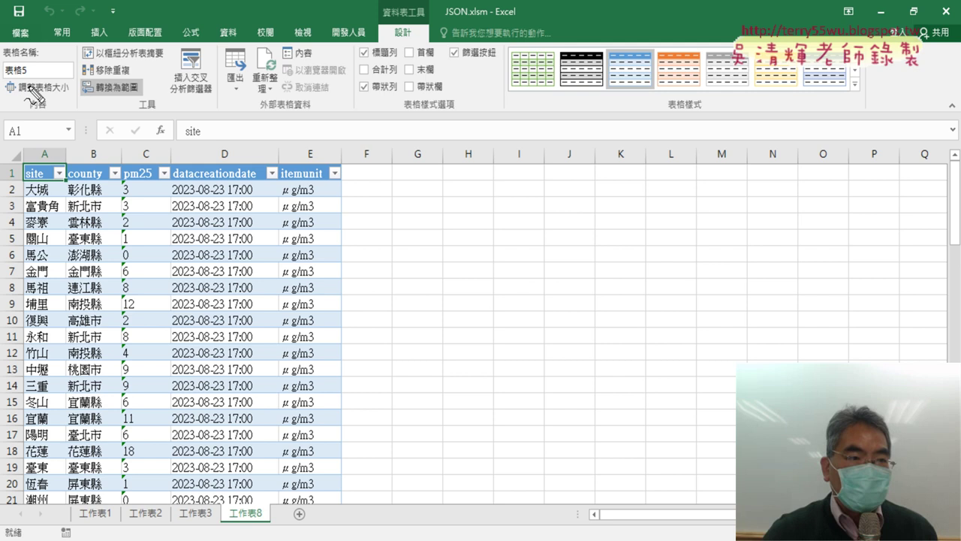
{"action": "mouse_move", "coordinate": [30, 82]}
{"action": "left_mouse_down"}
{"action": "mouse_move", "coordinate": [6, 60]}
{"action": "mouse_move", "coordinate": [73, 170]}
{"action": "left_mouse_up"}
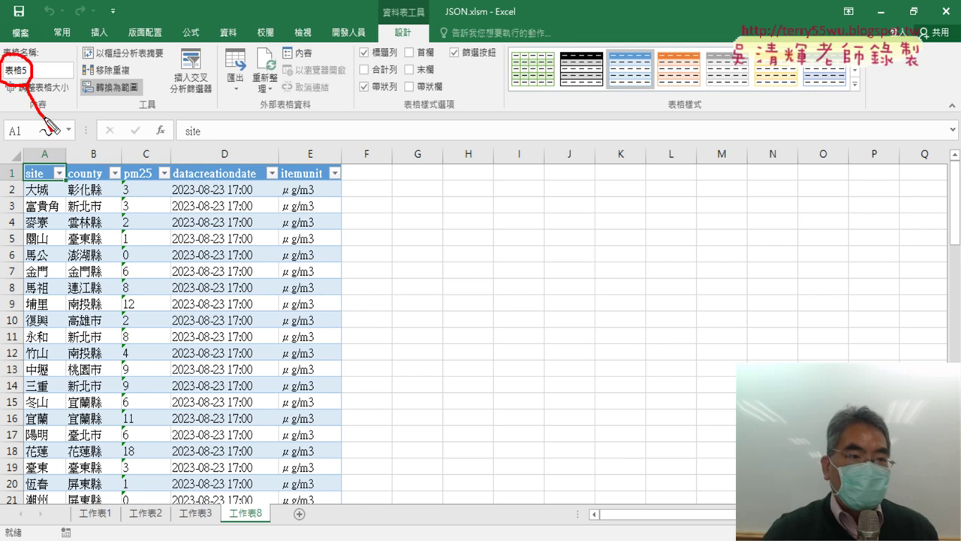
{"action": "left_click_drag", "start_coordinate": [75, 136], "coordinate": [69, 166]}
{"action": "left_click_drag", "start_coordinate": [11, 180], "coordinate": [11, 302]}
{"action": "mouse_move", "coordinate": [72, 162]}
{"action": "left_mouse_down"}
{"action": "mouse_move", "coordinate": [360, 181]}
{"action": "mouse_move", "coordinate": [342, 347]}
{"action": "left_mouse_up"}
{"action": "left_click_drag", "start_coordinate": [23, 376], "coordinate": [289, 377]}
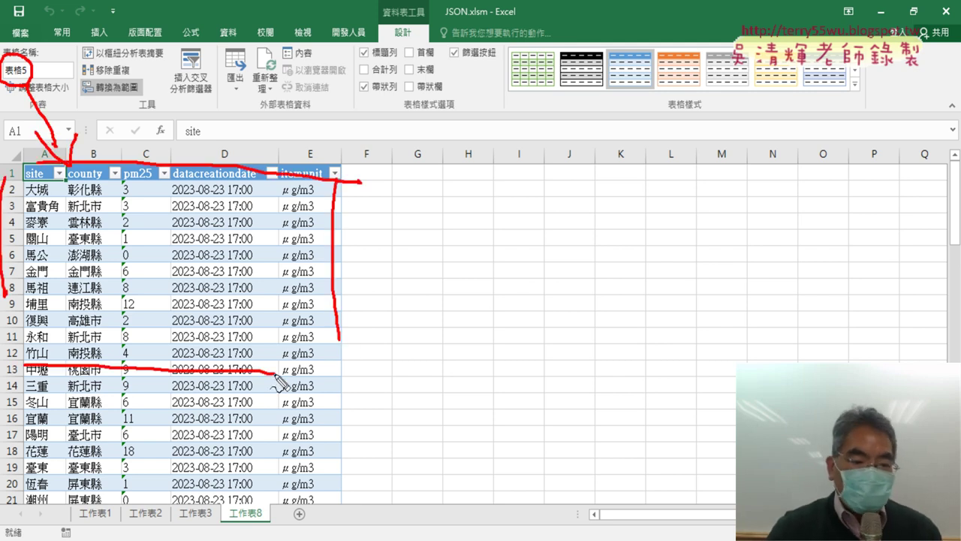
{"action": "key", "text": "Escape"}
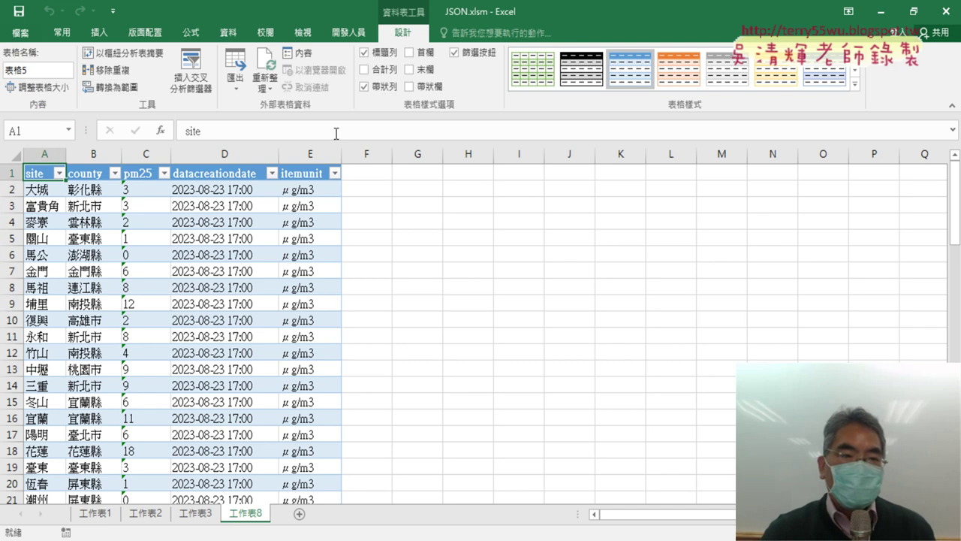
Convert the imported PM2.5 table to a normal range and return to cell A1
{"action": "left_click", "coordinate": [118, 88]}
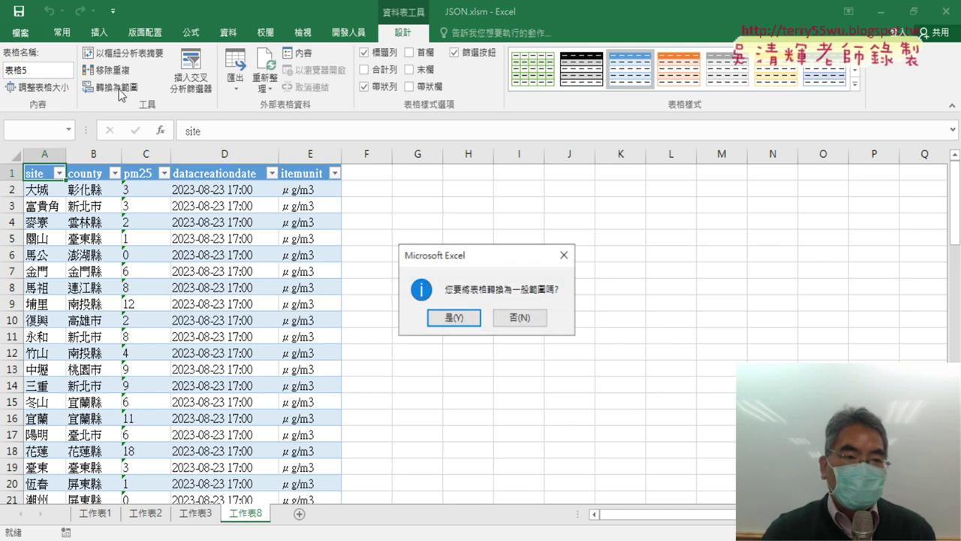
{"action": "left_click", "coordinate": [469, 320]}
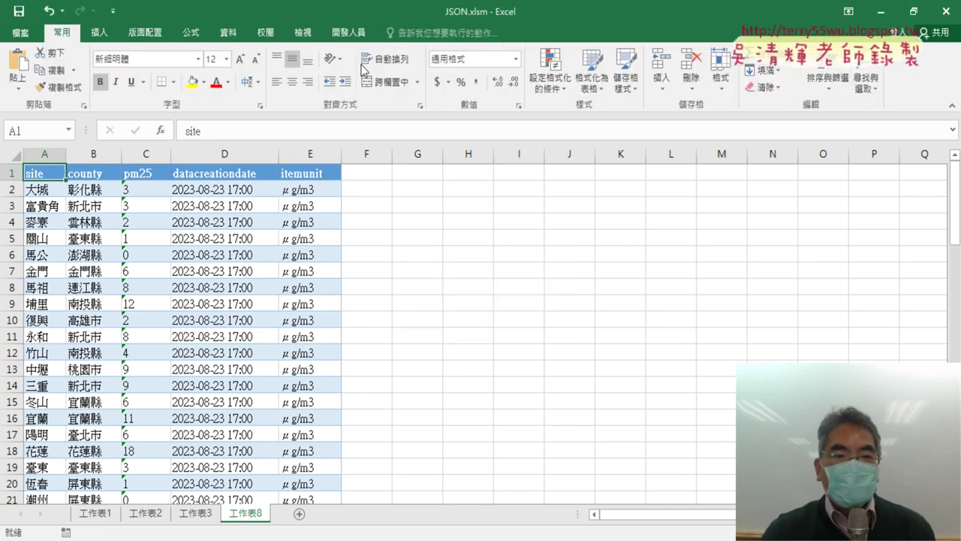
{"action": "left_click", "coordinate": [458, 316]}
{"action": "key", "text": "ctrl+Home"}
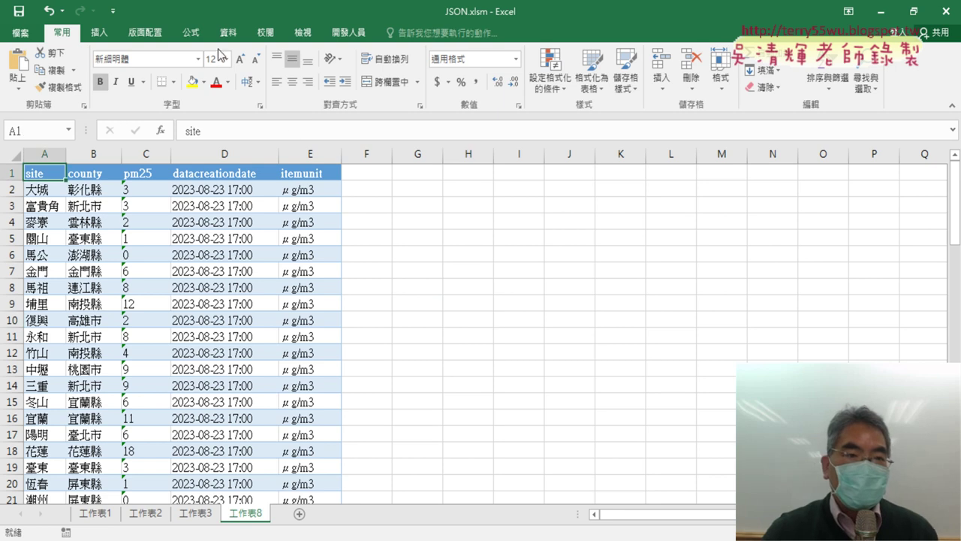
Check Name Manager to confirm the workbook has no defined names
{"action": "left_click", "coordinate": [191, 32]}
{"action": "left_click", "coordinate": [376, 83]}
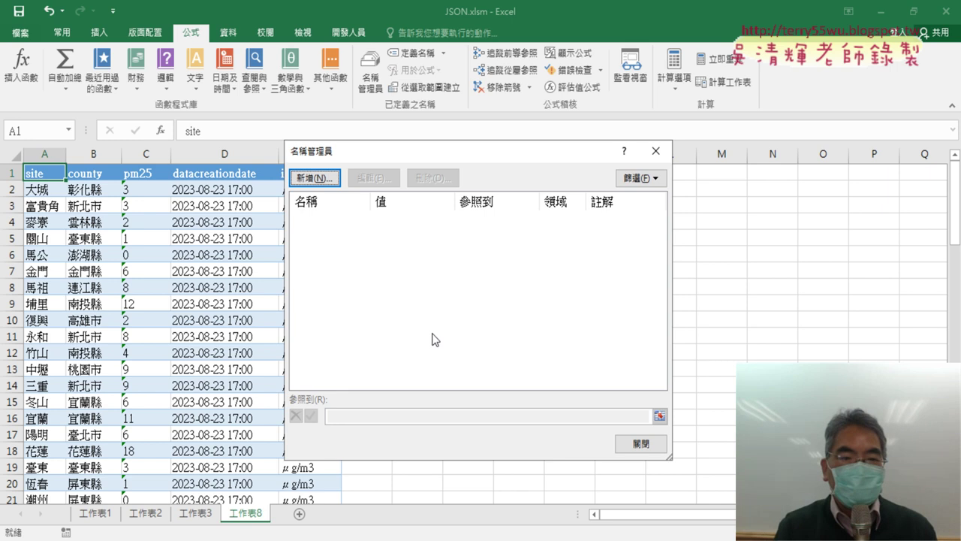
{"action": "left_click", "coordinate": [642, 443]}
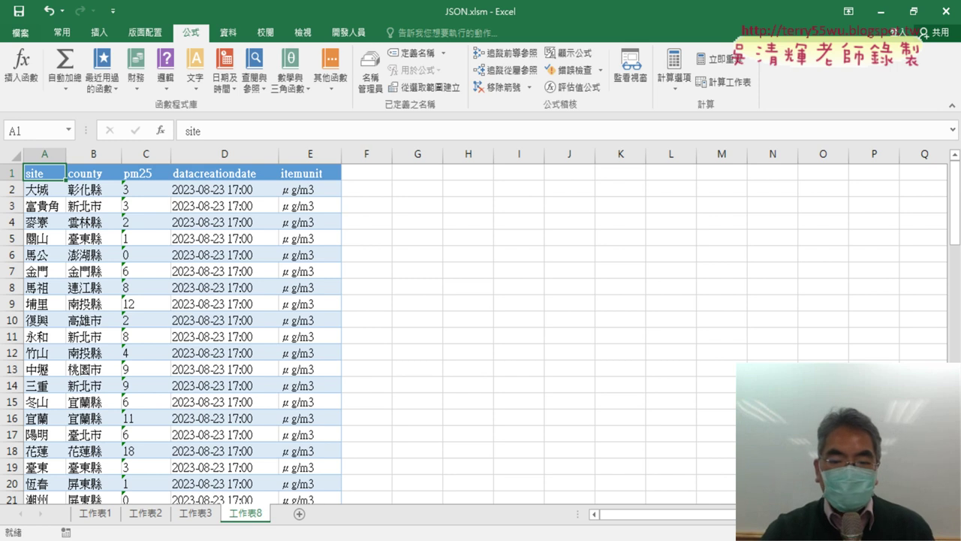
Open the PM2.5 dataset page on data.gov.tw from the course notes link
{"action": "mouse_move", "coordinate": [560, 540]}
{"action": "left_click", "coordinate": [541, 505]}
{"action": "scroll", "coordinate": [421, 360], "scroll_direction": "up", "scroll_amount": 5}
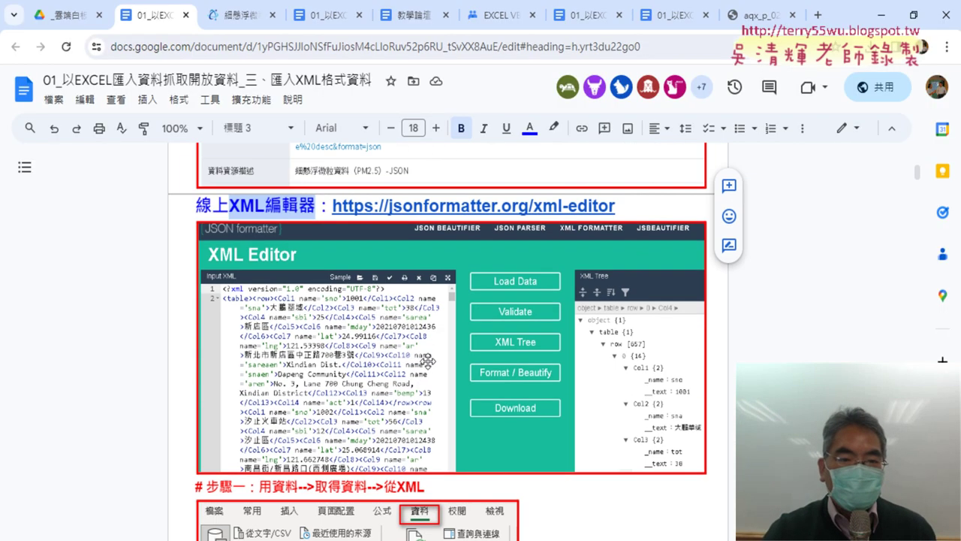
{"action": "scroll", "coordinate": [424, 361], "scroll_direction": "up", "scroll_amount": 10}
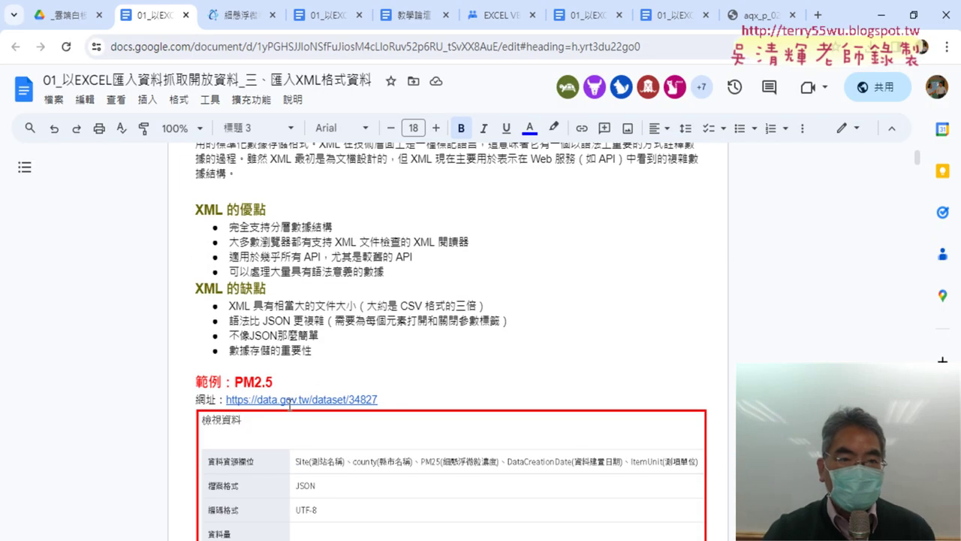
{"action": "left_click", "coordinate": [291, 400]}
{"action": "left_click", "coordinate": [292, 423]}
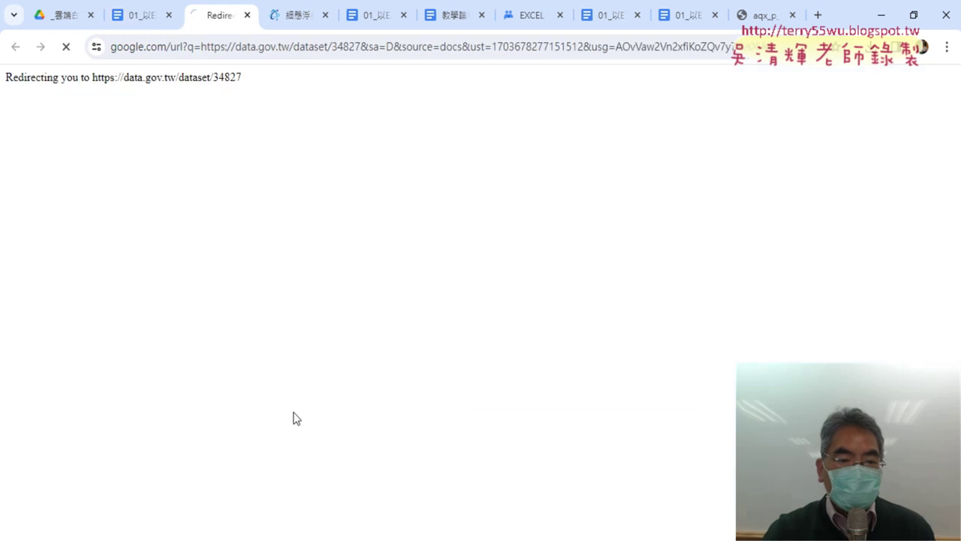
{"action": "scroll", "coordinate": [328, 358], "scroll_direction": "down", "scroll_amount": 3}
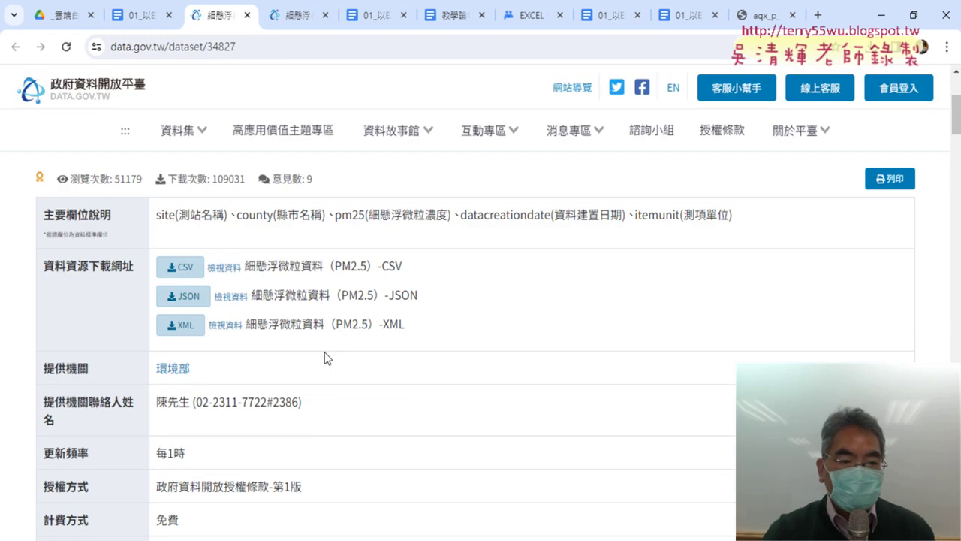
Copy the XML resource's download URL and switch back to the Excel workbook
{"action": "left_click", "coordinate": [222, 326]}
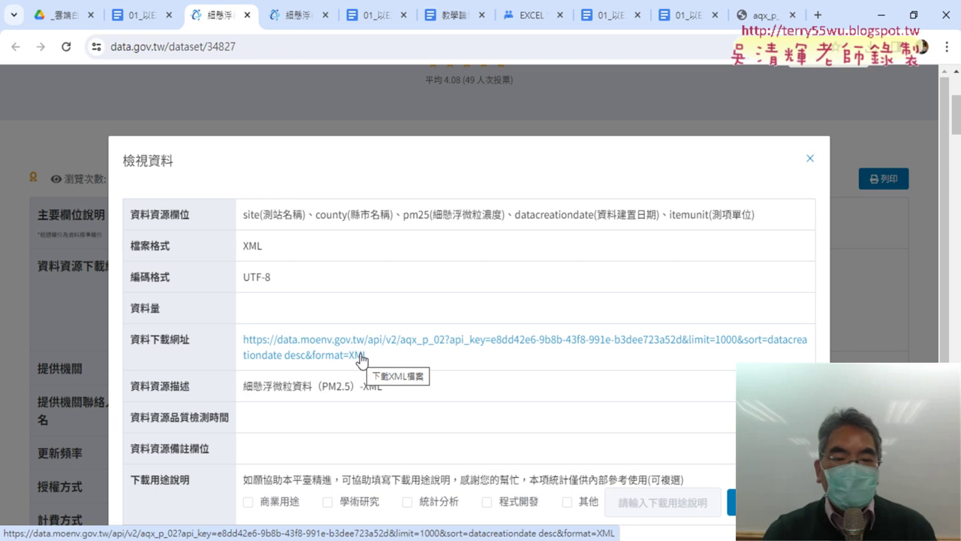
{"action": "left_click_drag", "start_coordinate": [370, 356], "coordinate": [256, 341]}
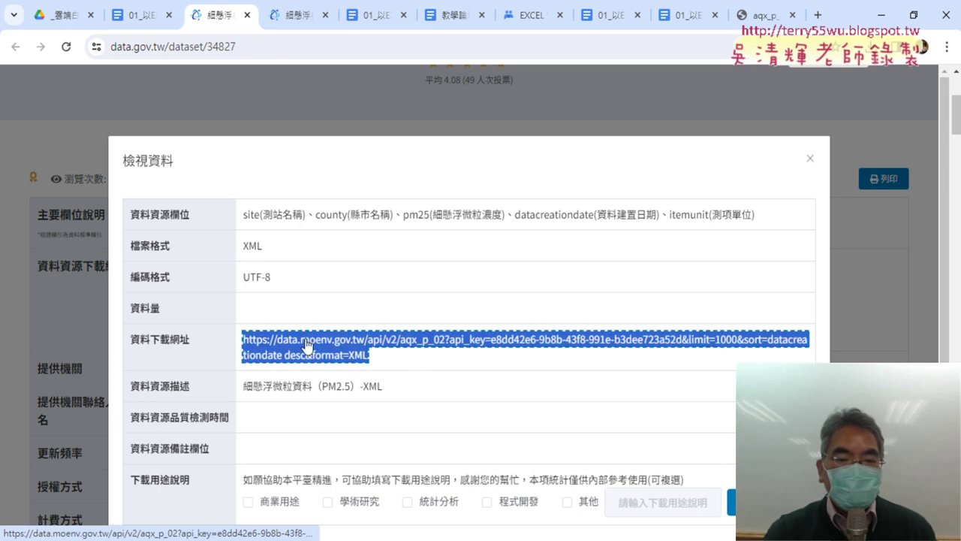
{"action": "right_click", "coordinate": [302, 344]}
{"action": "left_click", "coordinate": [362, 208]}
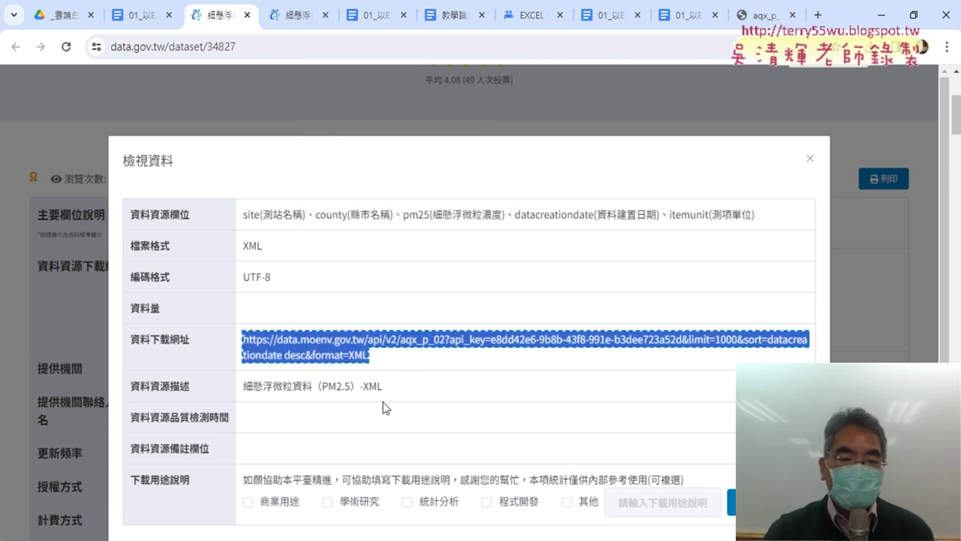
{"action": "key", "text": "alt+Tab"}
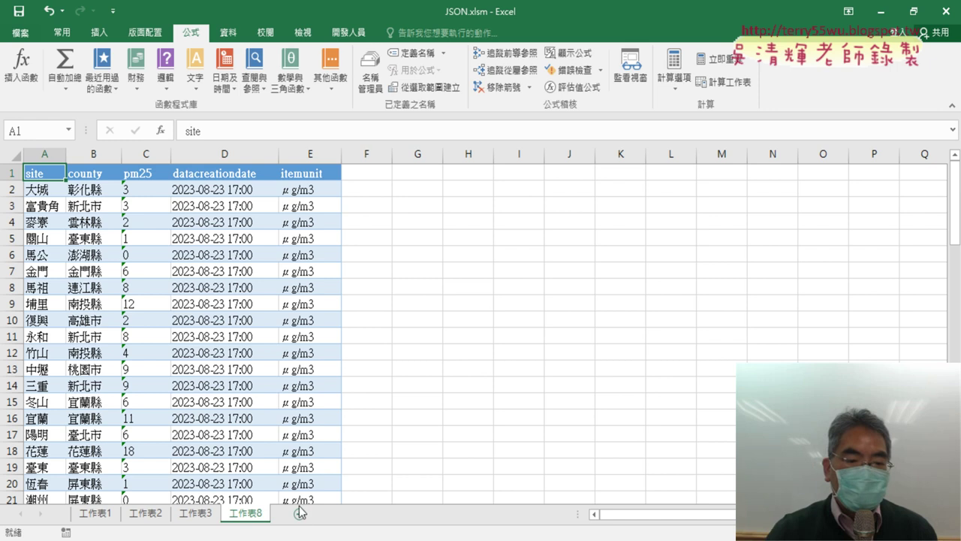
Add sheet 工作表9 and start an XML data import, browsing to the 下載 folder
{"action": "left_click", "coordinate": [300, 513]}
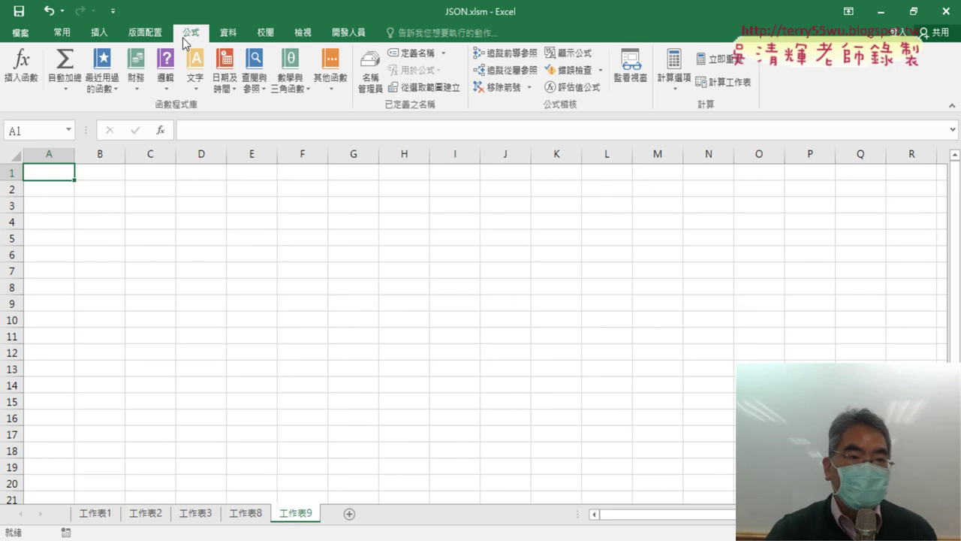
{"action": "left_click", "coordinate": [235, 34]}
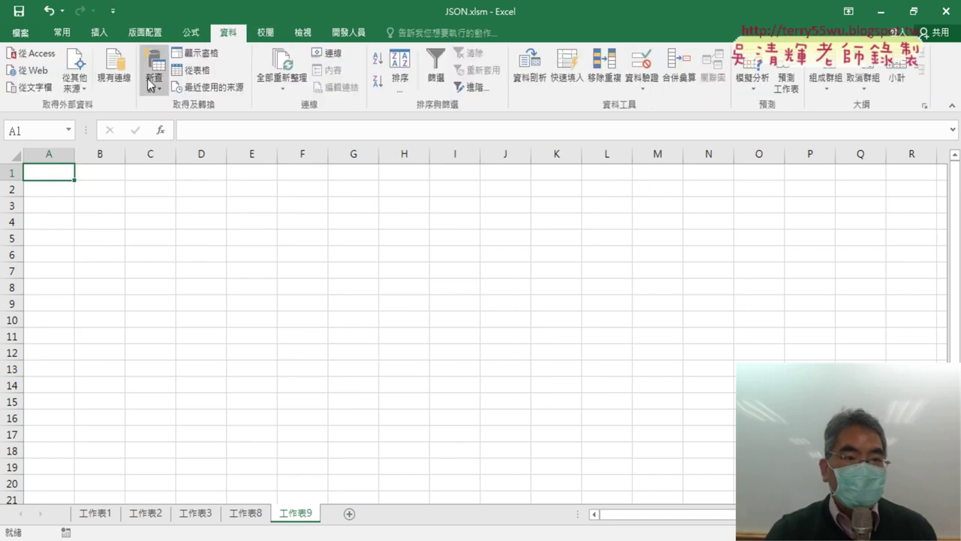
{"action": "left_click", "coordinate": [78, 88]}
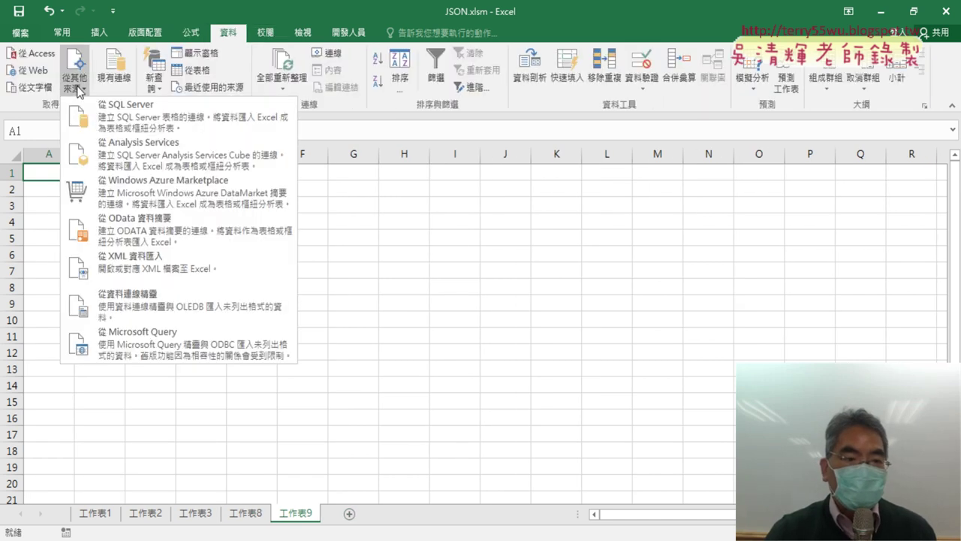
{"action": "left_click", "coordinate": [131, 267]}
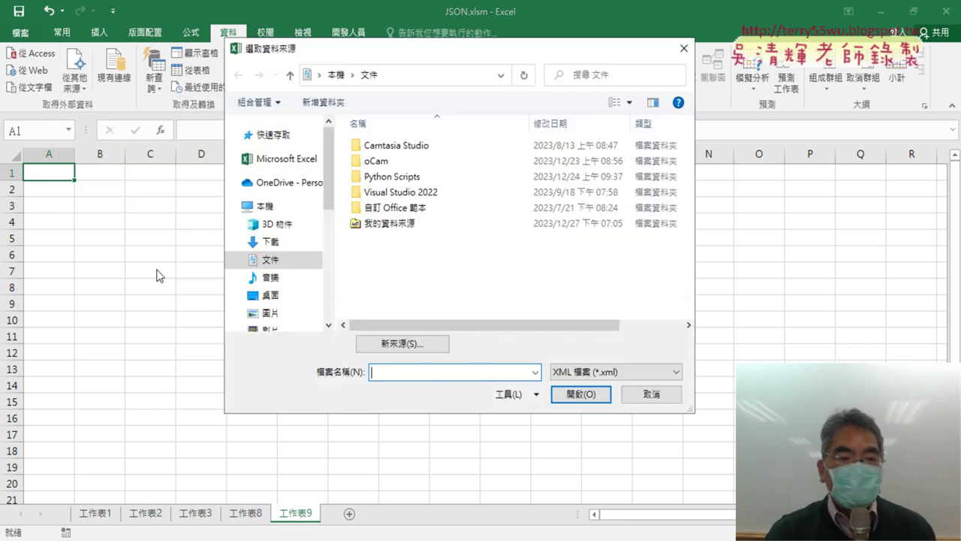
{"action": "left_click", "coordinate": [284, 243]}
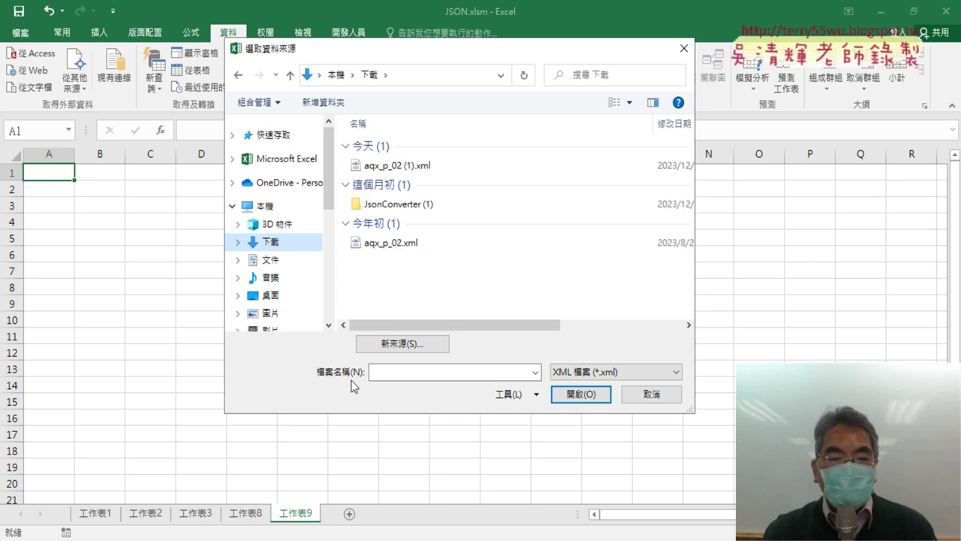
Paste the copied PM2.5 download URL into the 檔案名稱 box
{"action": "left_click", "coordinate": [373, 373]}
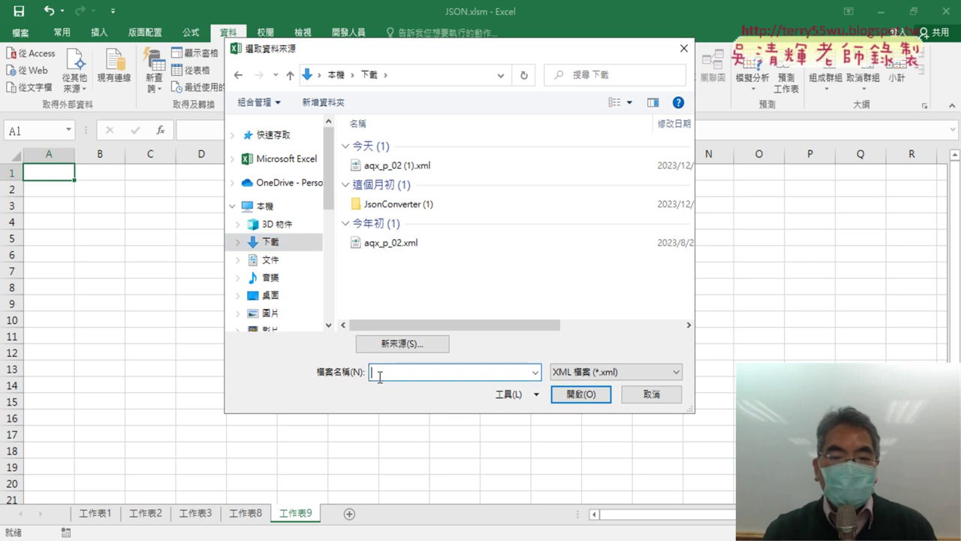
{"action": "right_click", "coordinate": [380, 377]}
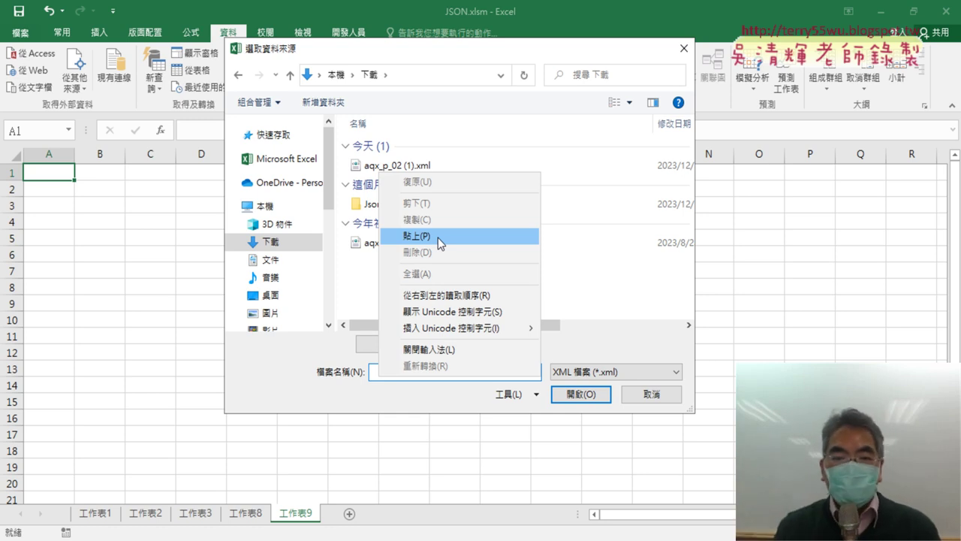
{"action": "left_click", "coordinate": [437, 238]}
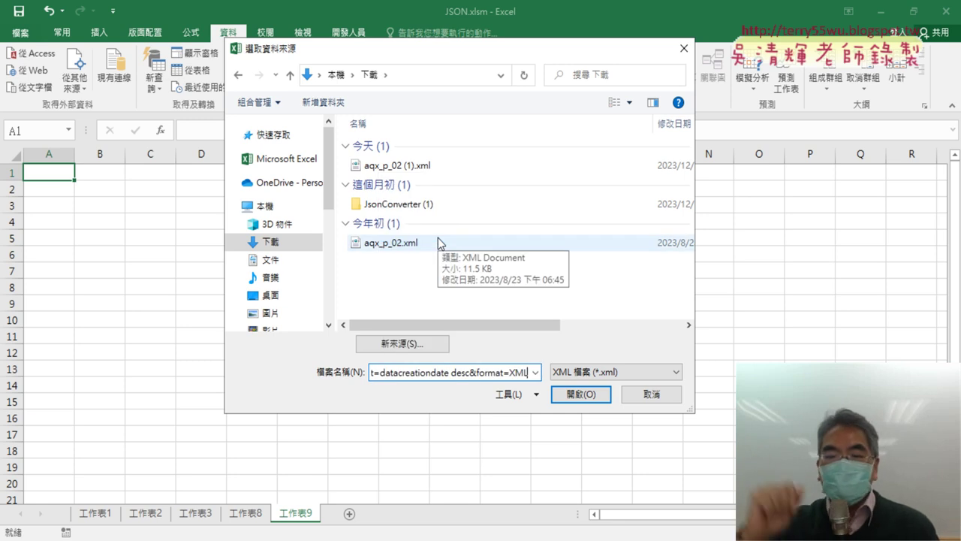
{"action": "key", "text": "Home"}
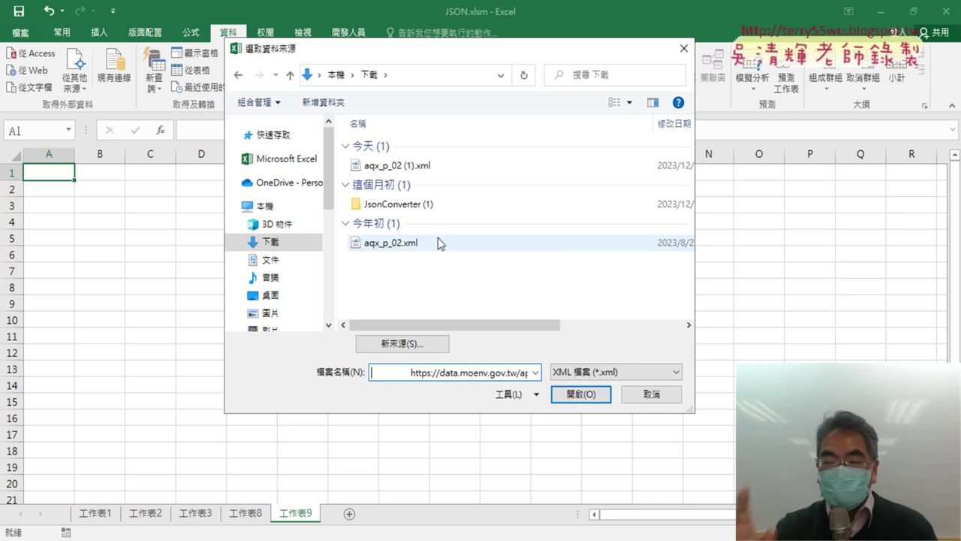
Re-copy the download URL from the dataset page and return to the import dialog
{"action": "key", "text": "alt+Tab"}
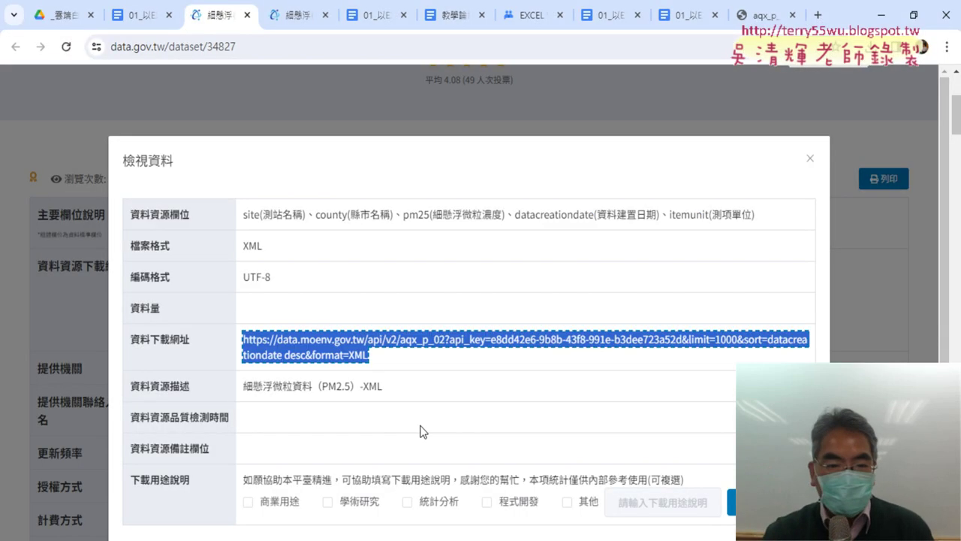
{"action": "right_click", "coordinate": [384, 340]}
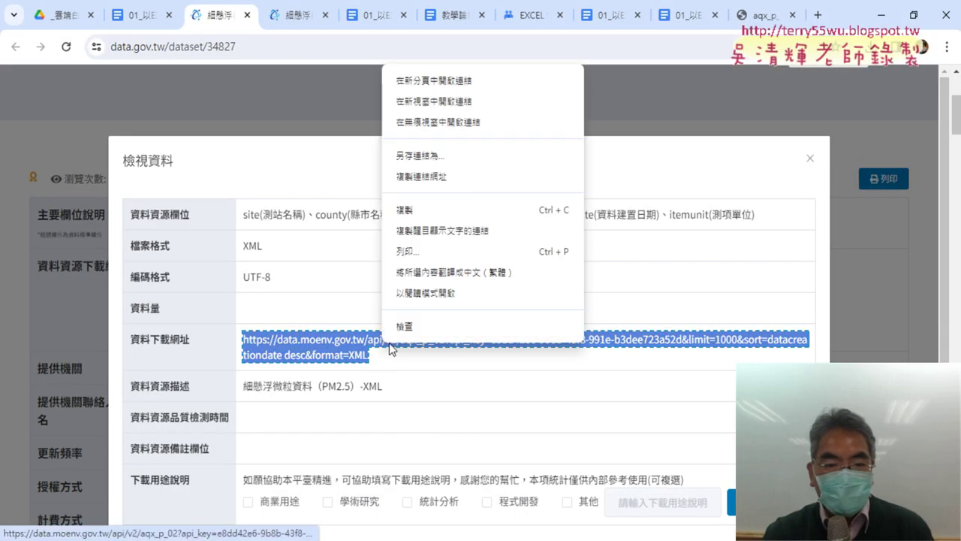
{"action": "left_click", "coordinate": [421, 210]}
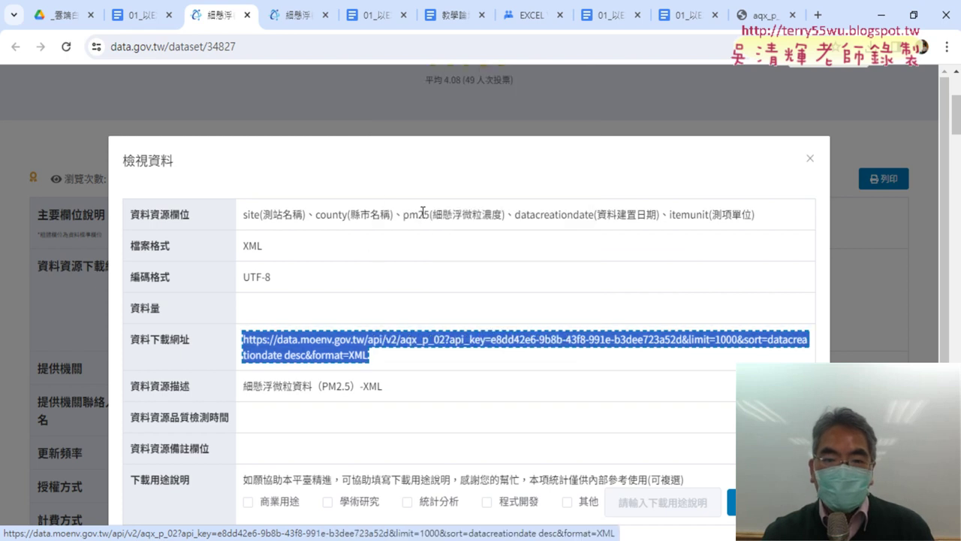
{"action": "left_click", "coordinate": [882, 15]}
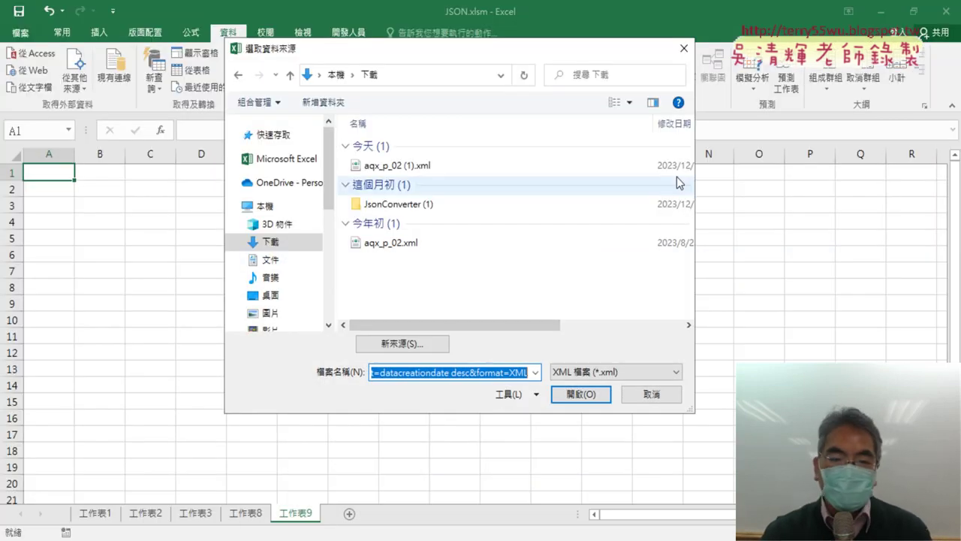
Open the data.moenv.gov.tw API URL as the XML source, retrying after a path-not-found error
{"action": "left_click", "coordinate": [449, 372]}
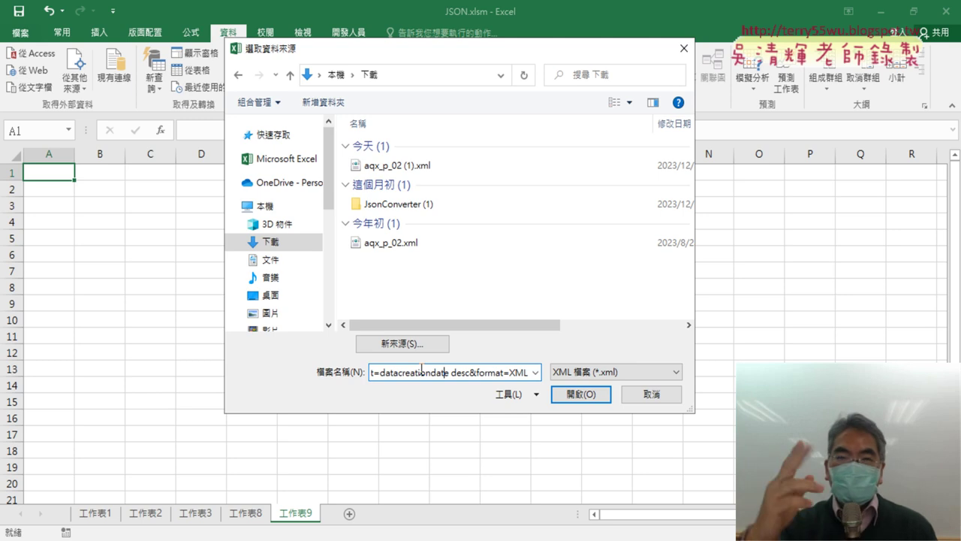
{"action": "key", "text": "Home"}
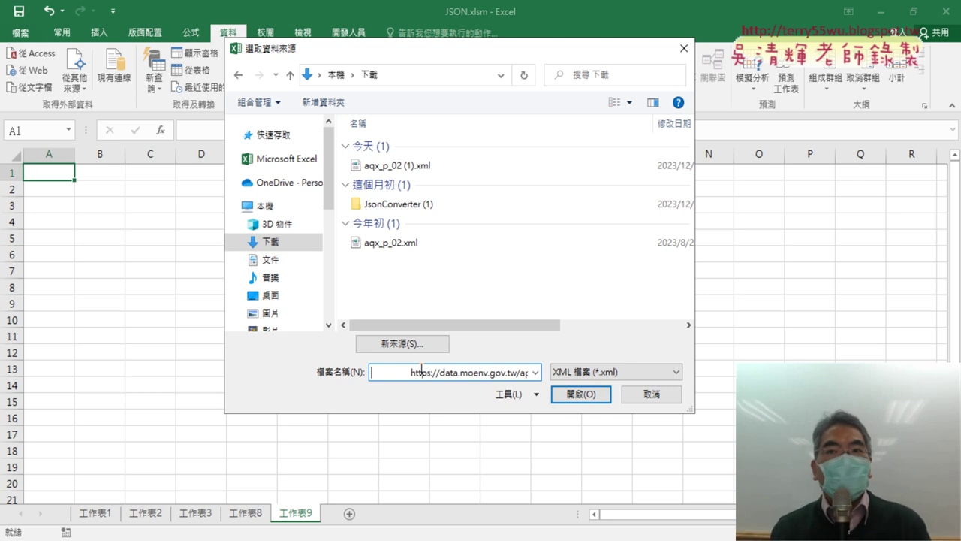
{"action": "left_click", "coordinate": [580, 395]}
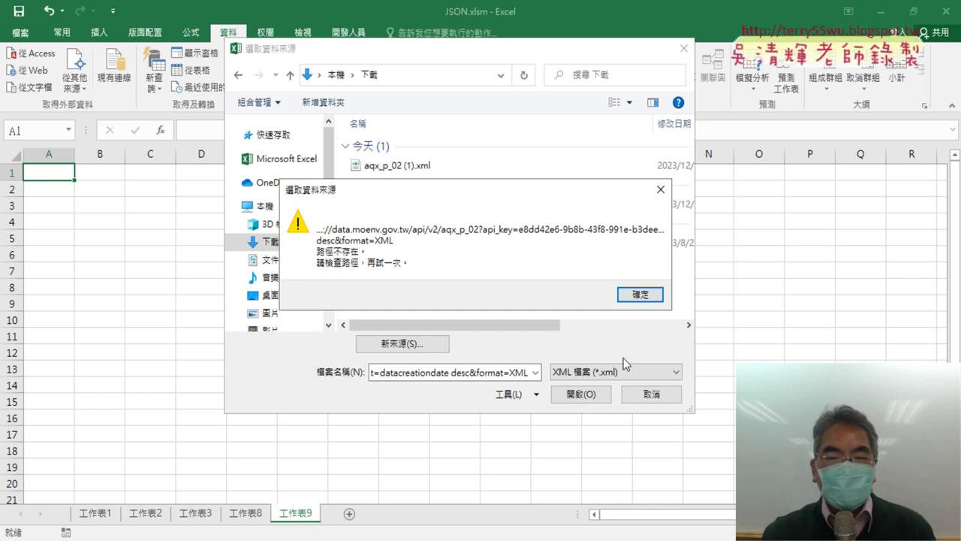
{"action": "left_click", "coordinate": [654, 294]}
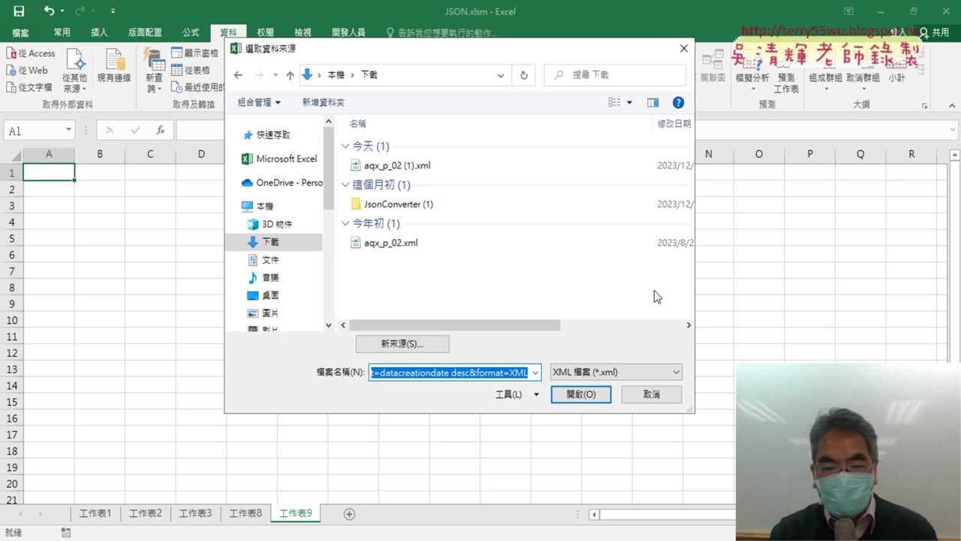
{"action": "key", "text": "Home"}
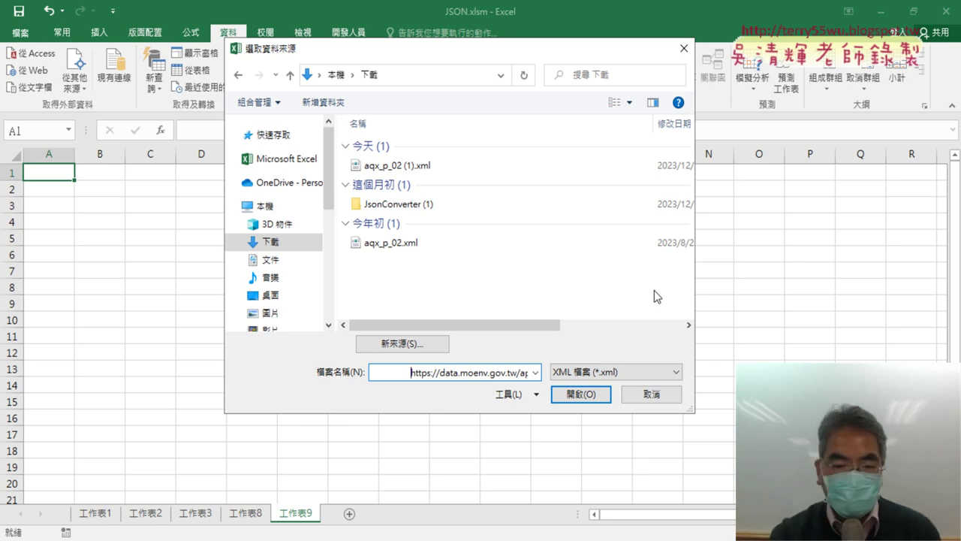
{"action": "key", "text": "Home"}
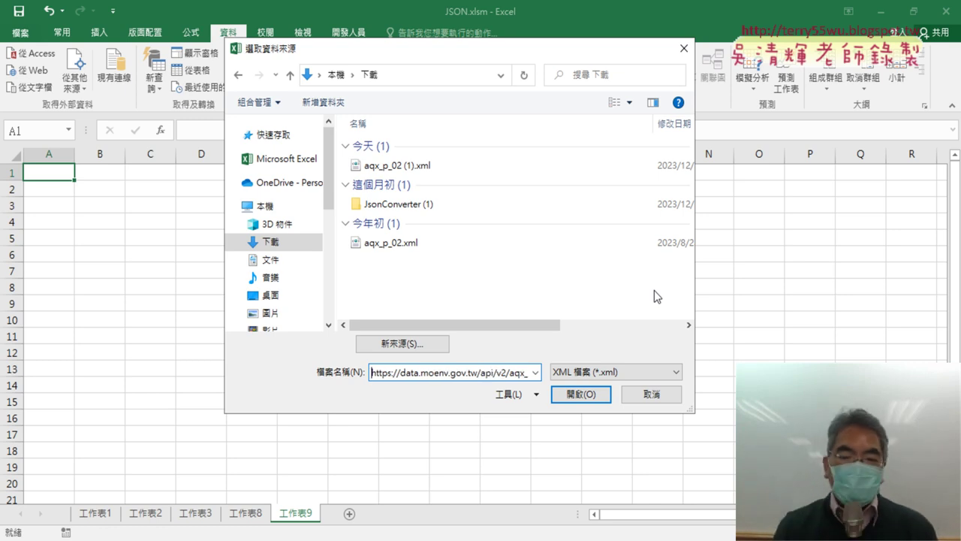
{"action": "left_click", "coordinate": [584, 394]}
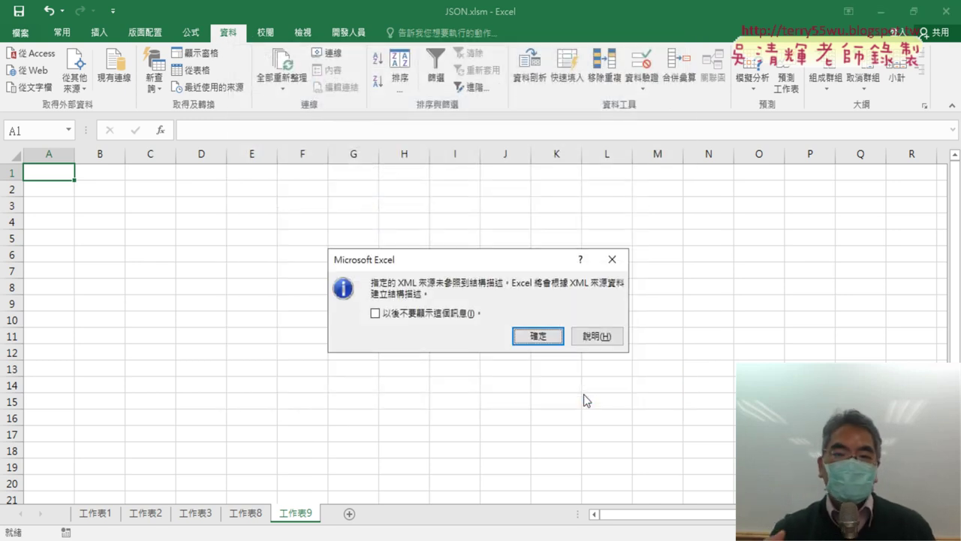
Accept the schema notice, import the data at $A$1, and convert the table to a range
{"action": "left_click", "coordinate": [537, 338]}
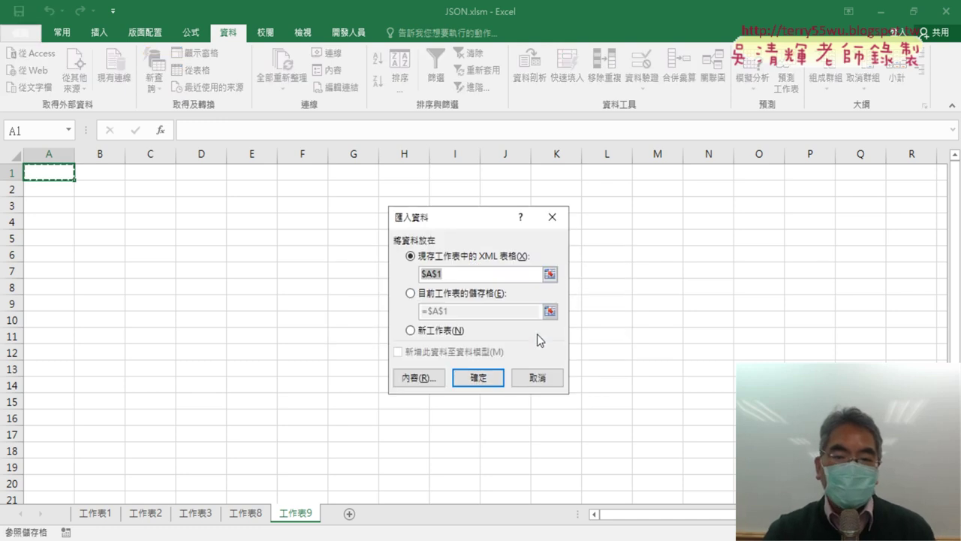
{"action": "left_click", "coordinate": [489, 378]}
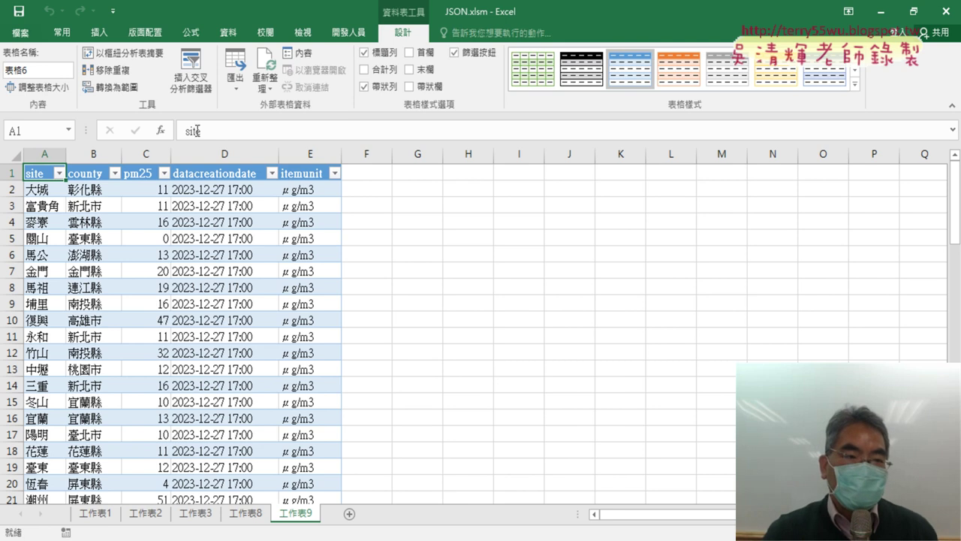
{"action": "left_click", "coordinate": [121, 88]}
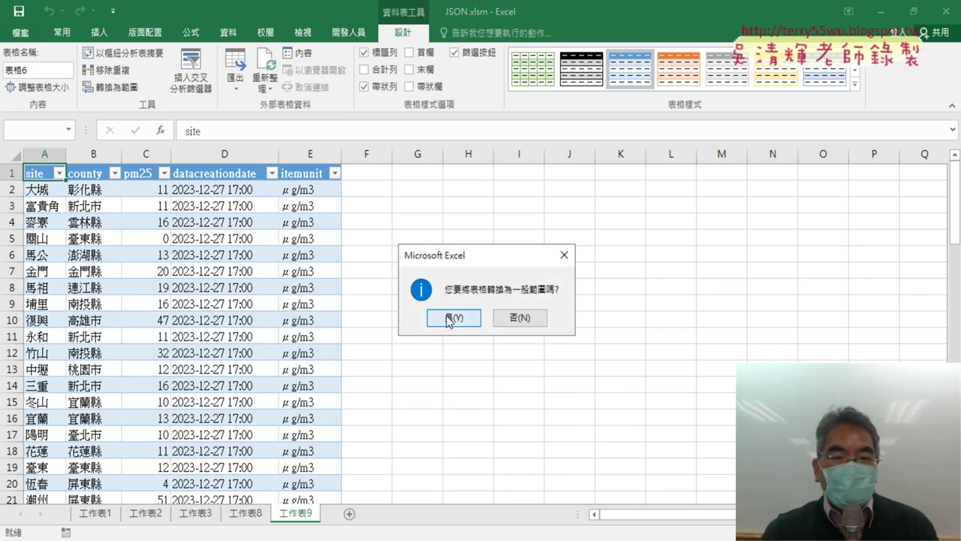
{"action": "left_click", "coordinate": [448, 315]}
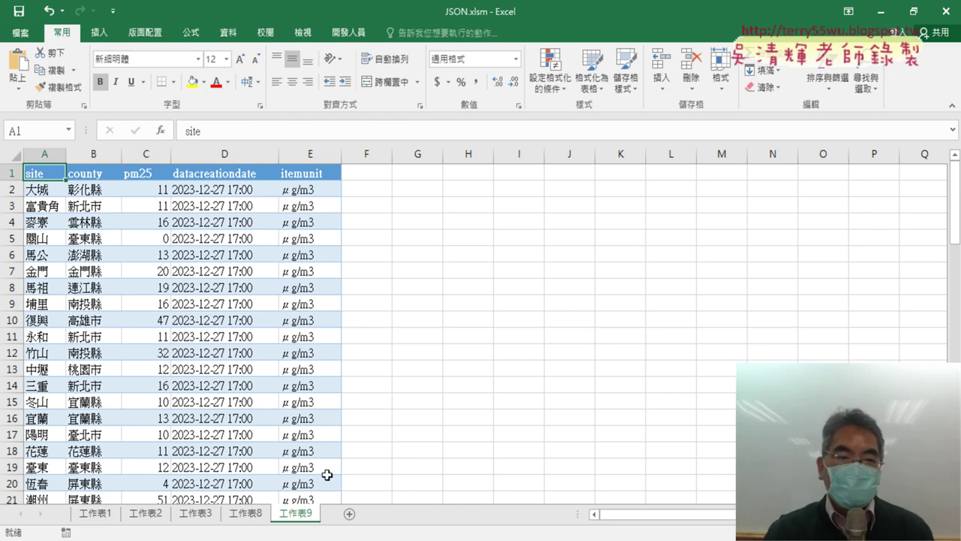
Delete sheet 工作表9 and add a new blank sheet 工作表10
{"action": "right_click", "coordinate": [295, 516]}
{"action": "left_click", "coordinate": [361, 353]}
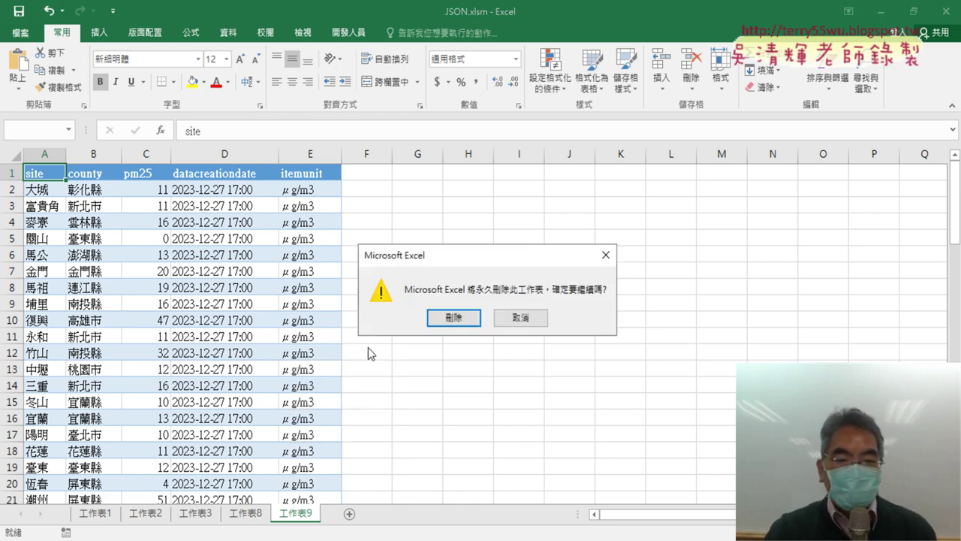
{"action": "left_click", "coordinate": [448, 318]}
{"action": "left_click", "coordinate": [298, 514]}
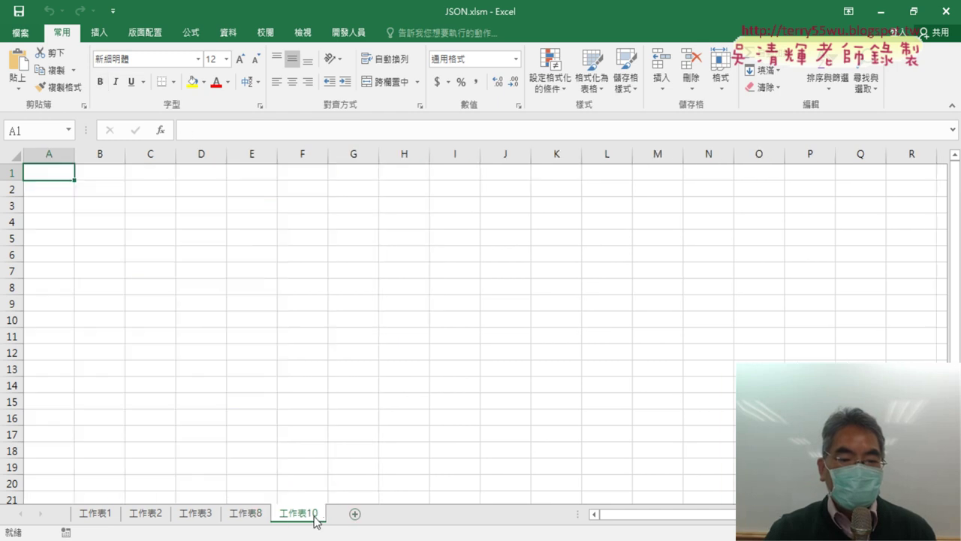
Start recording a macro named 匯入XML stored in this workbook
{"action": "left_click", "coordinate": [348, 32]}
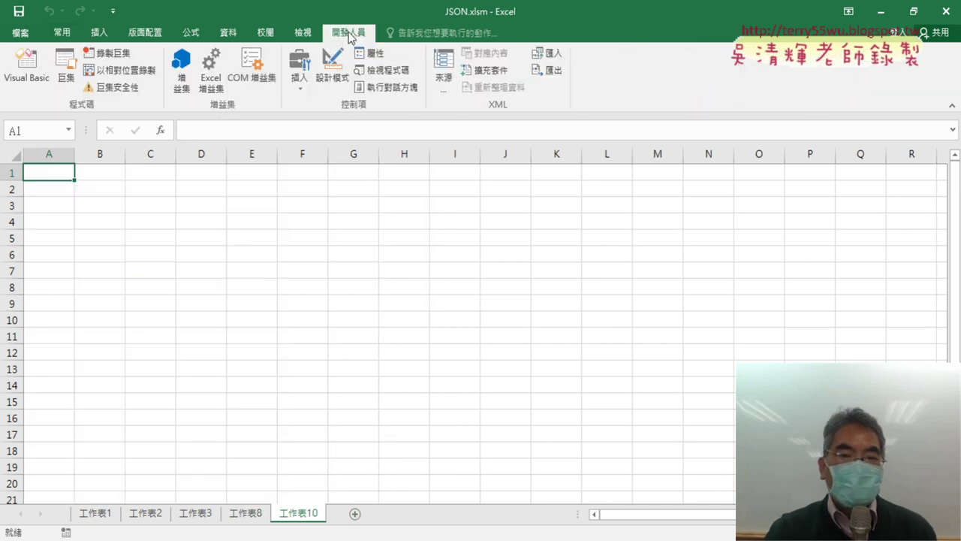
{"action": "left_click", "coordinate": [125, 59]}
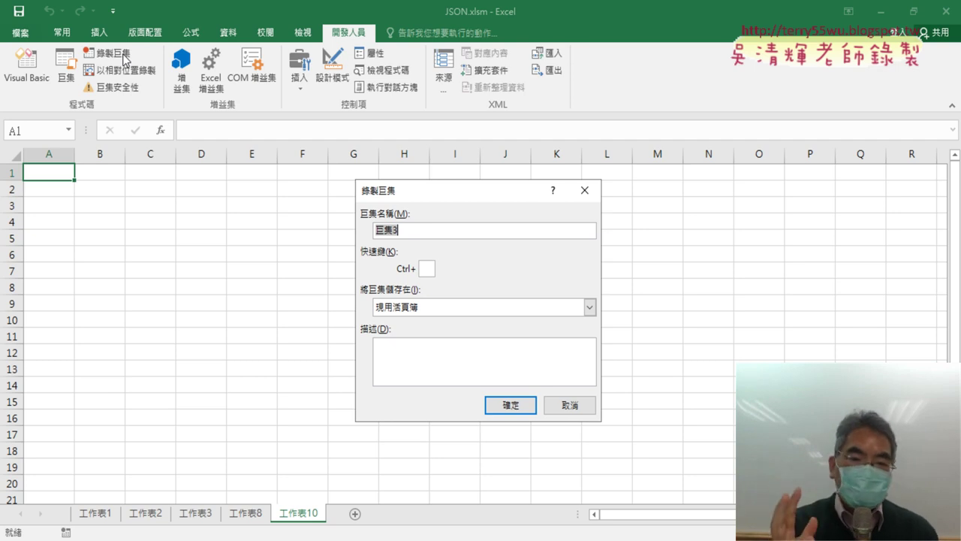
{"action": "type", "text": "ㄏㄨ"}
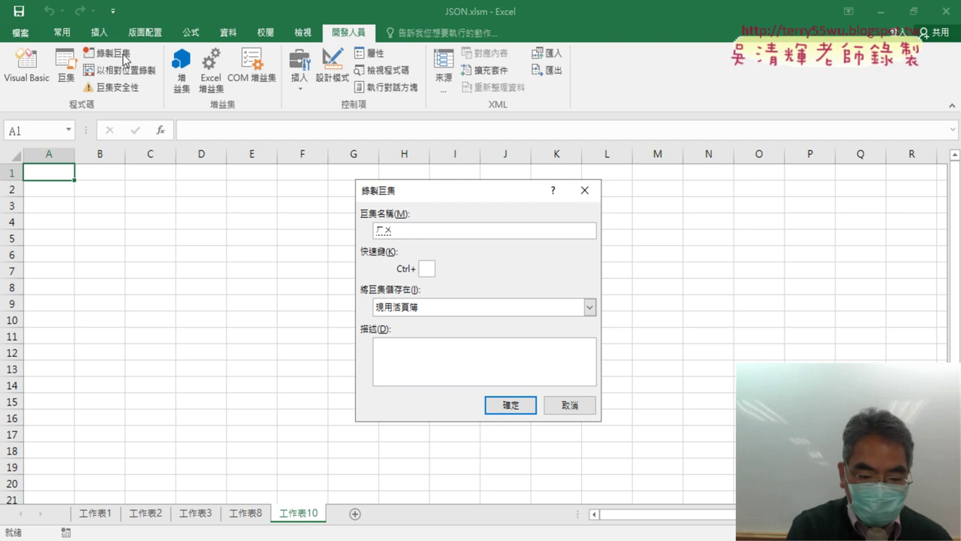
{"action": "type", "text": "ㄟ4"}
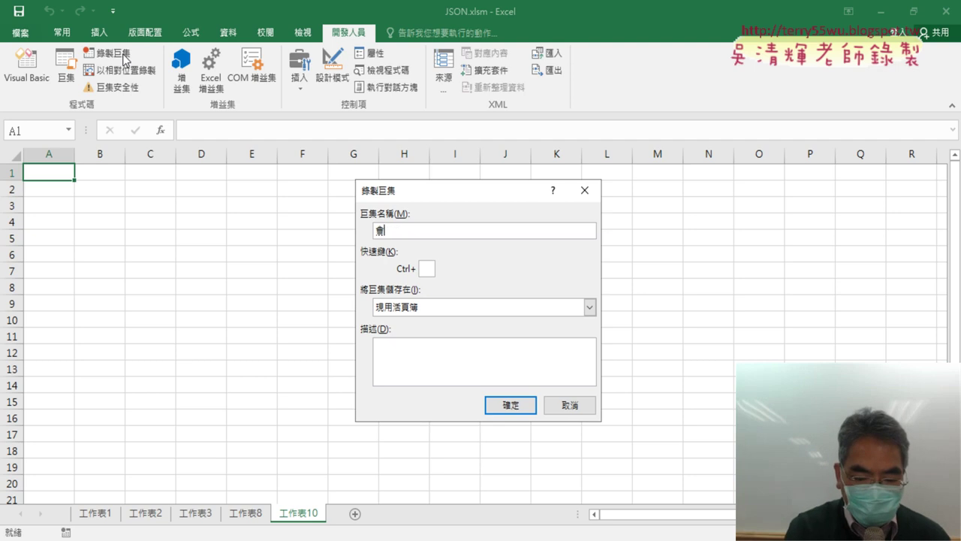
{"action": "type", "text": "ㄖㄨ4"}
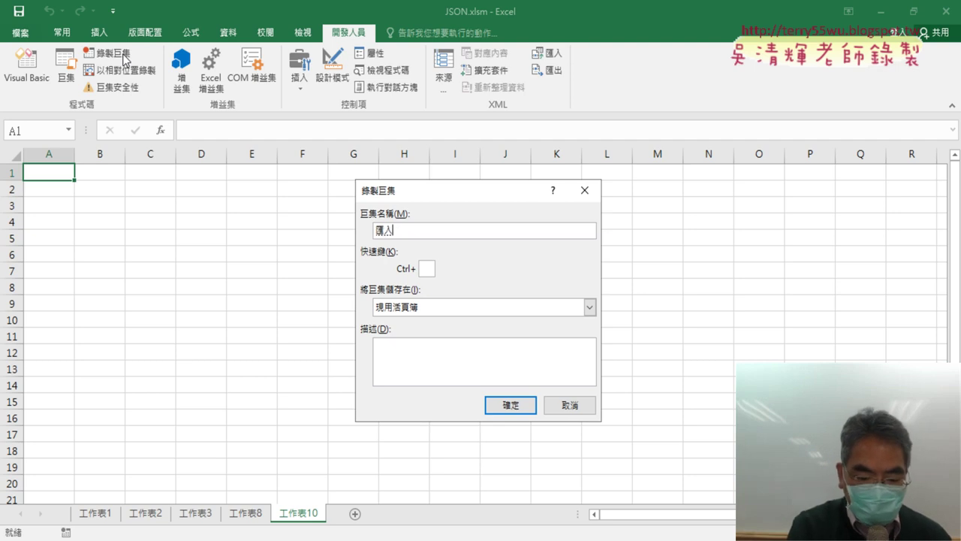
{"action": "type", "text": "XML"}
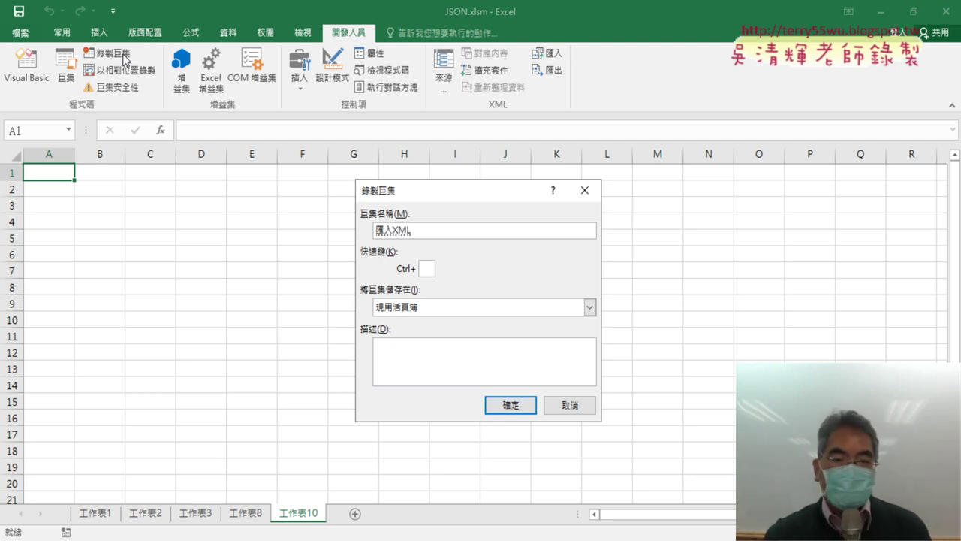
{"action": "key", "text": "Return"}
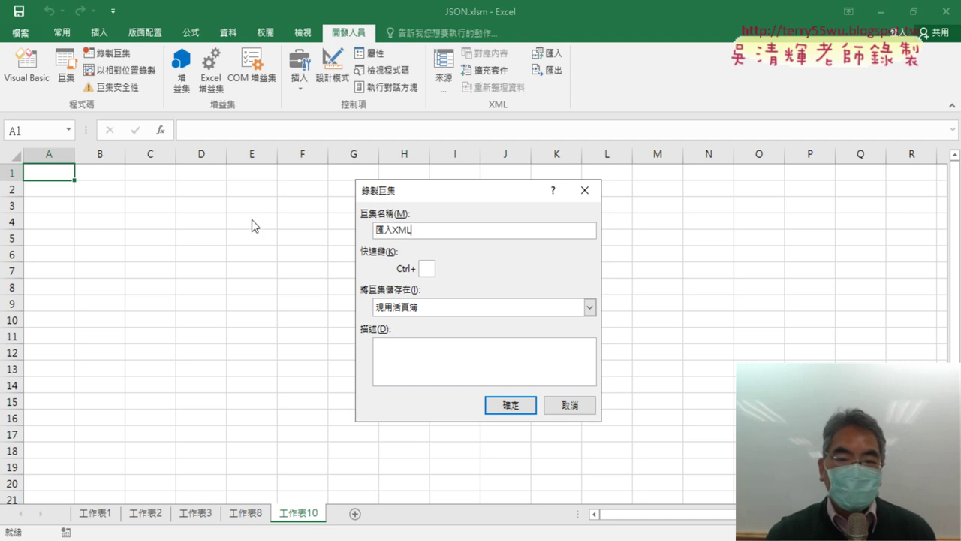
{"action": "left_click", "coordinate": [511, 409]}
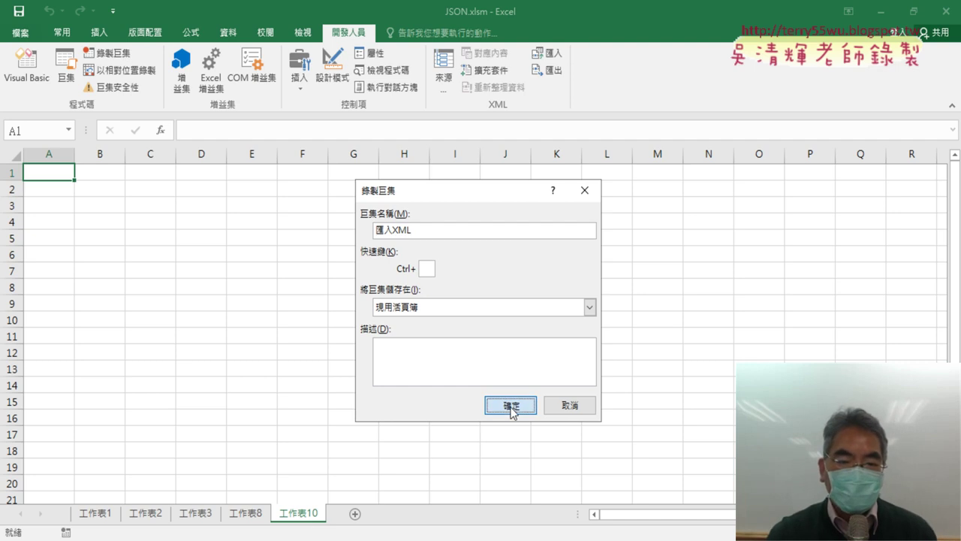
{"action": "left_click", "coordinate": [511, 409]}
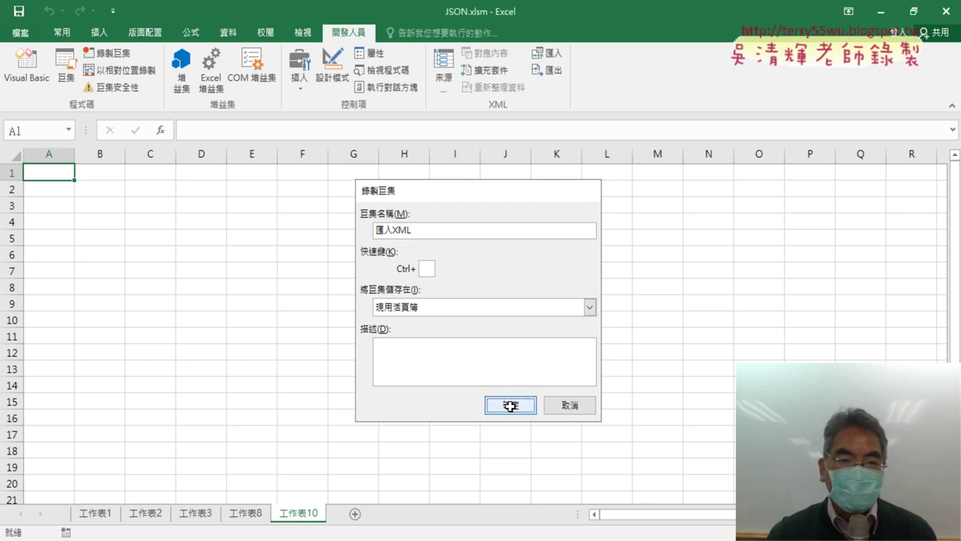
Import the PM2.5 XML from the pasted API URL into cell A1, suppressing the schema notice
{"action": "left_click", "coordinate": [229, 32]}
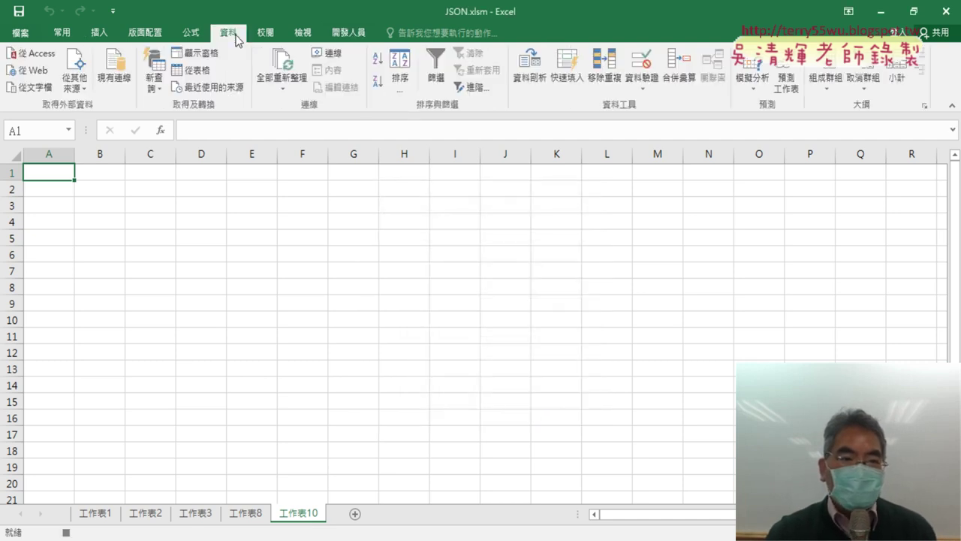
{"action": "left_click", "coordinate": [75, 81]}
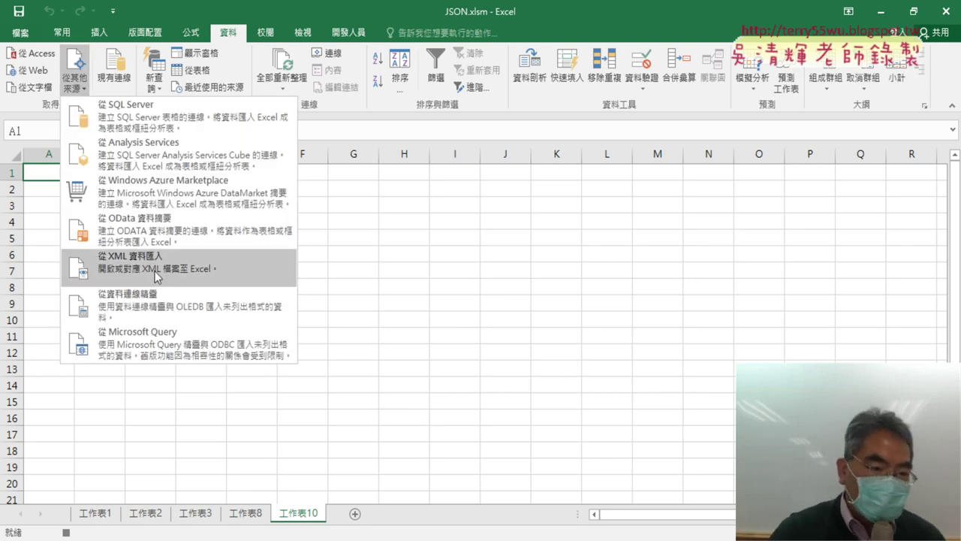
{"action": "left_click", "coordinate": [159, 274]}
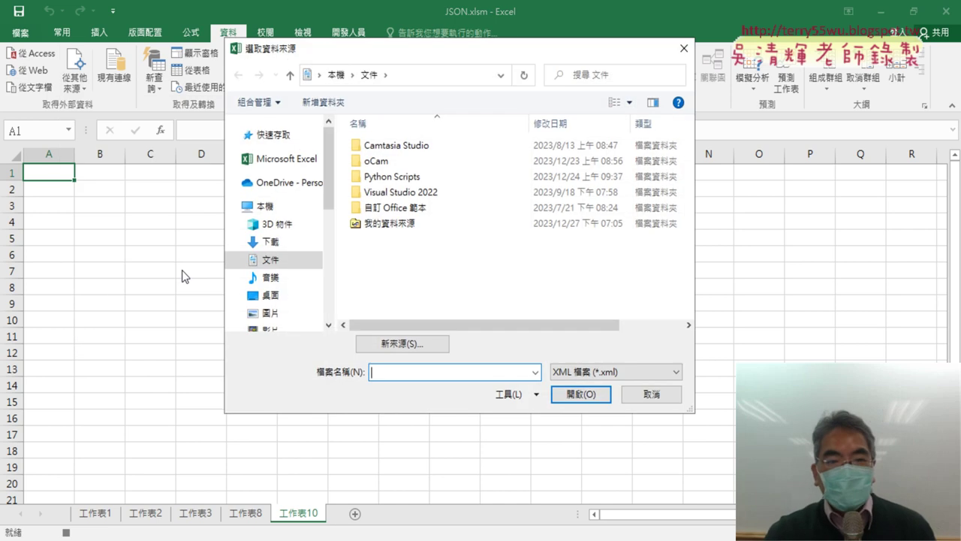
{"action": "right_click", "coordinate": [408, 372]}
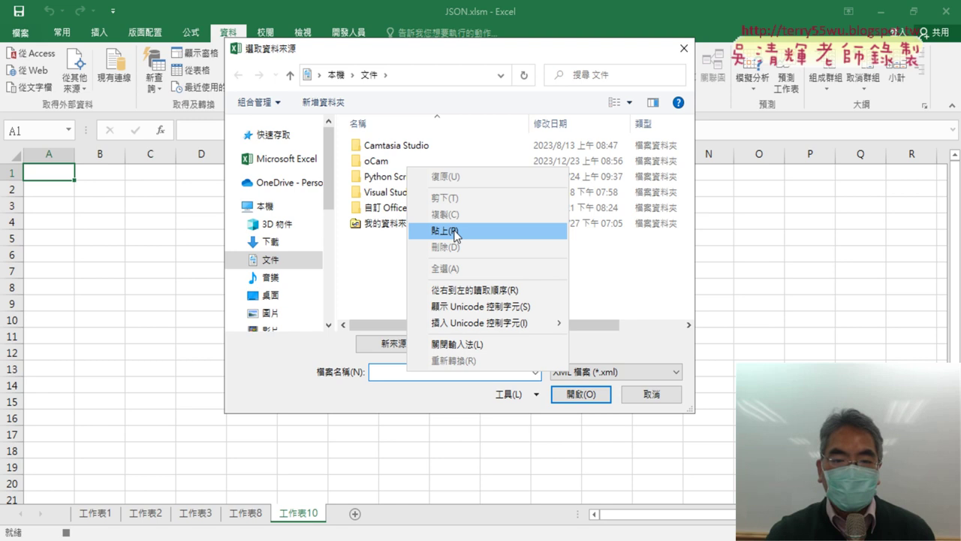
{"action": "left_click", "coordinate": [455, 235]}
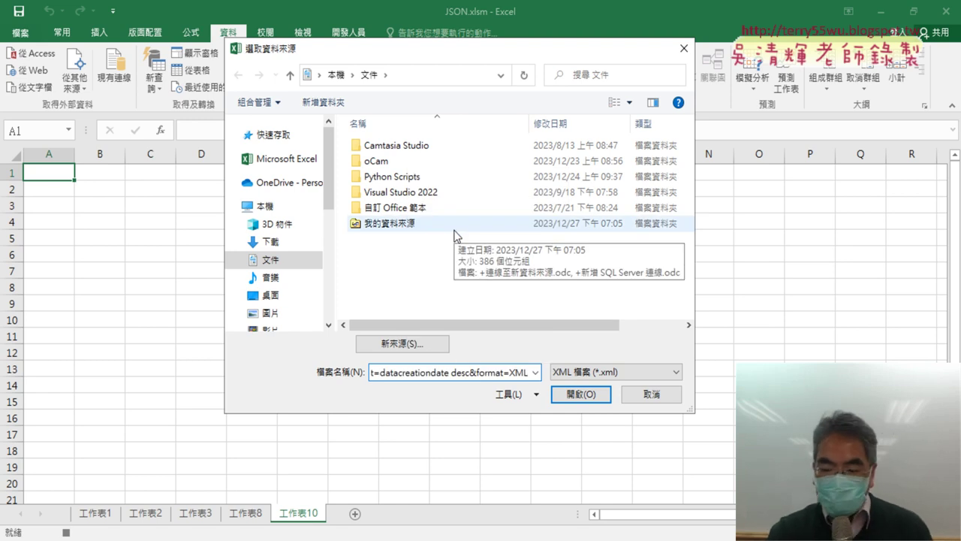
{"action": "key", "text": "Home"}
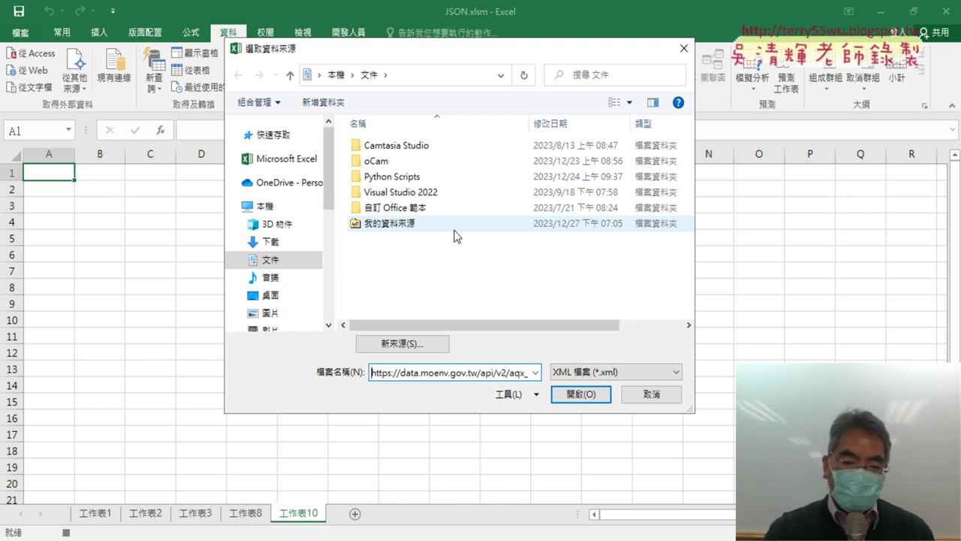
{"action": "left_click", "coordinate": [563, 397]}
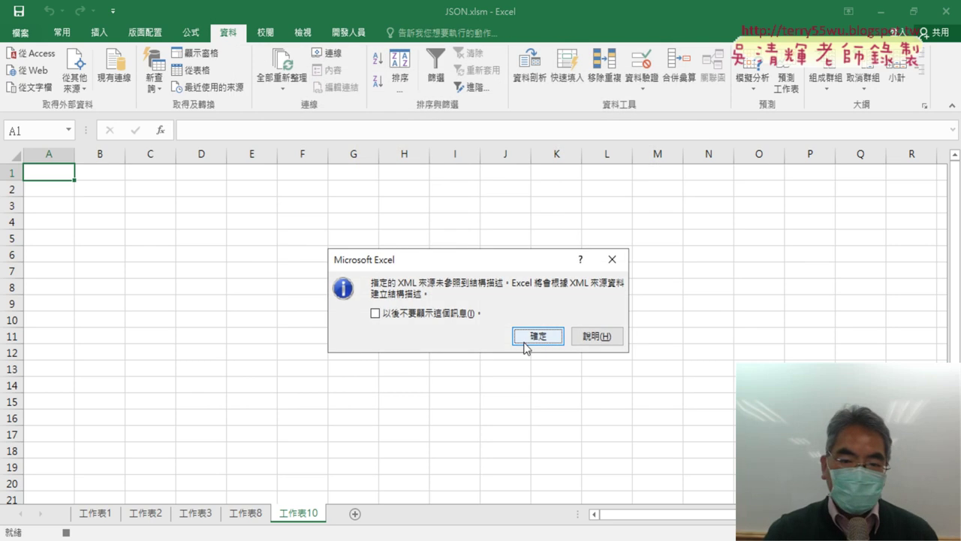
{"action": "left_click", "coordinate": [434, 315]}
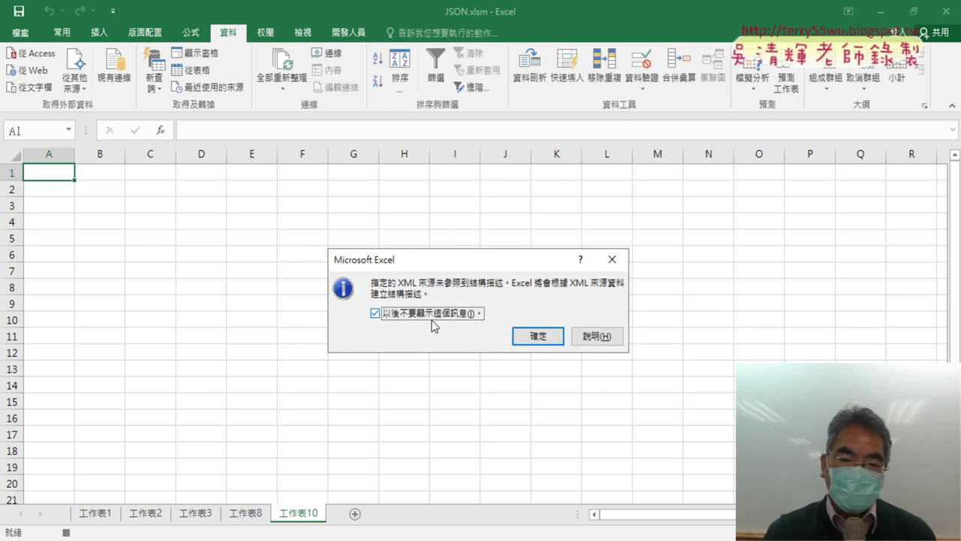
{"action": "left_click", "coordinate": [551, 344]}
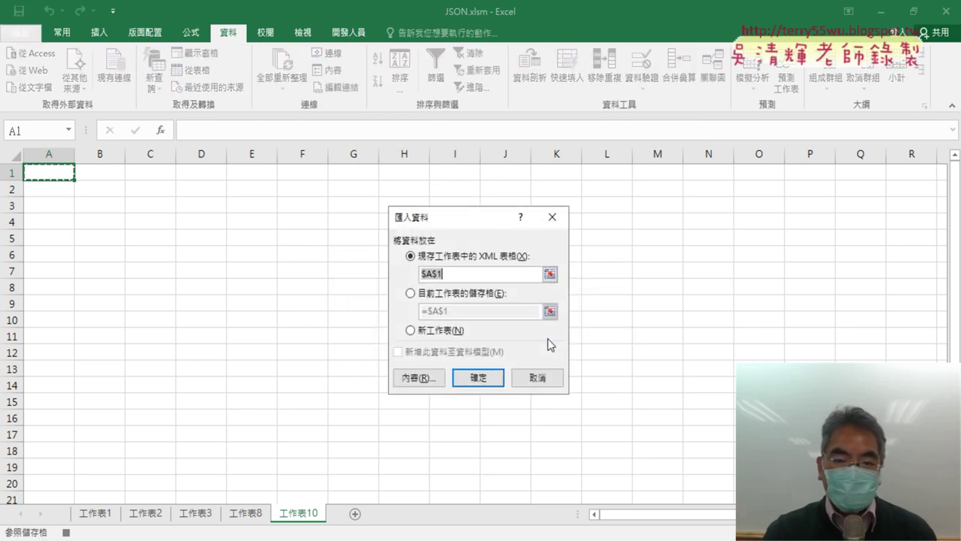
{"action": "left_click", "coordinate": [482, 382]}
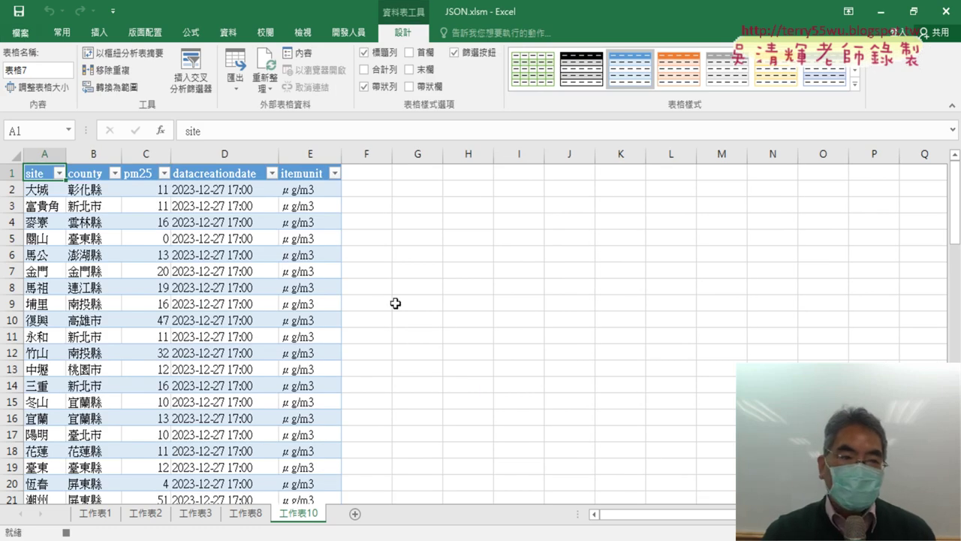
Convert the imported PM2.5 table on 工作表10 to a normal range
{"action": "left_click", "coordinate": [112, 86]}
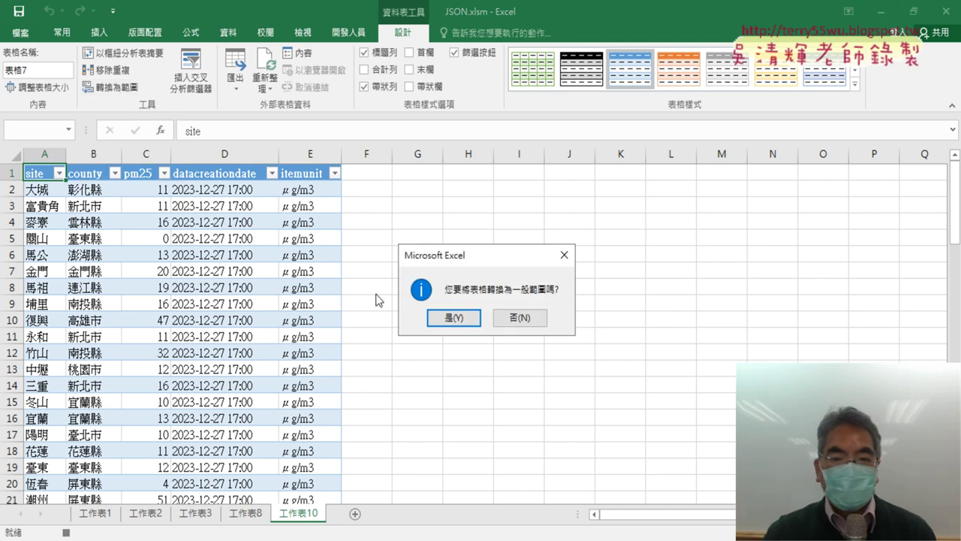
{"action": "left_click", "coordinate": [455, 318]}
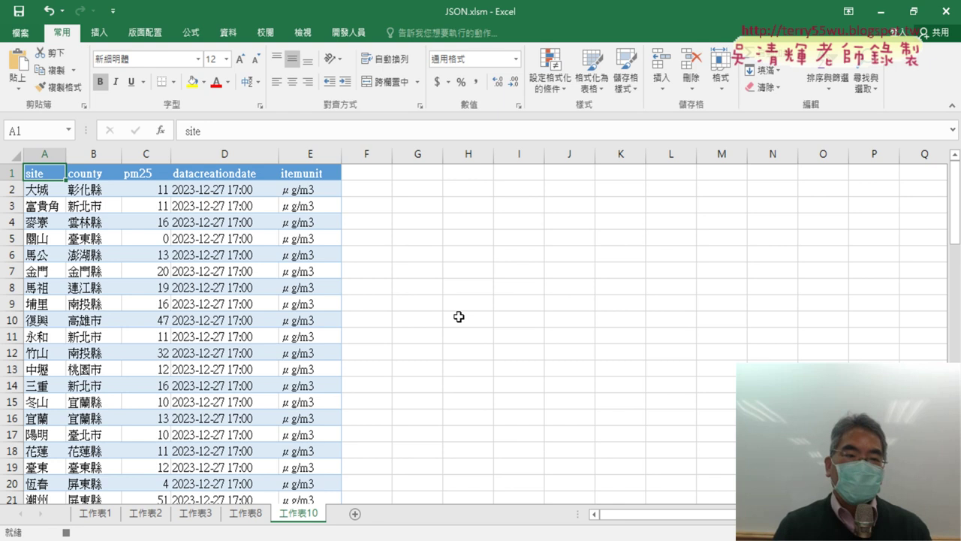
{"action": "left_click", "coordinate": [347, 33]}
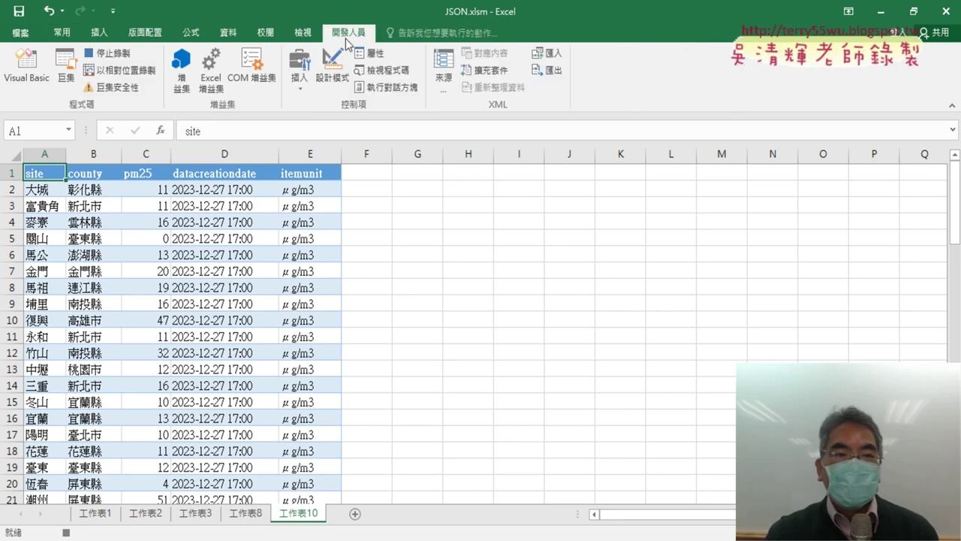
Stop recording, add sheet 工作表11, and run the 匯入XML macro on it
{"action": "left_click", "coordinate": [124, 54]}
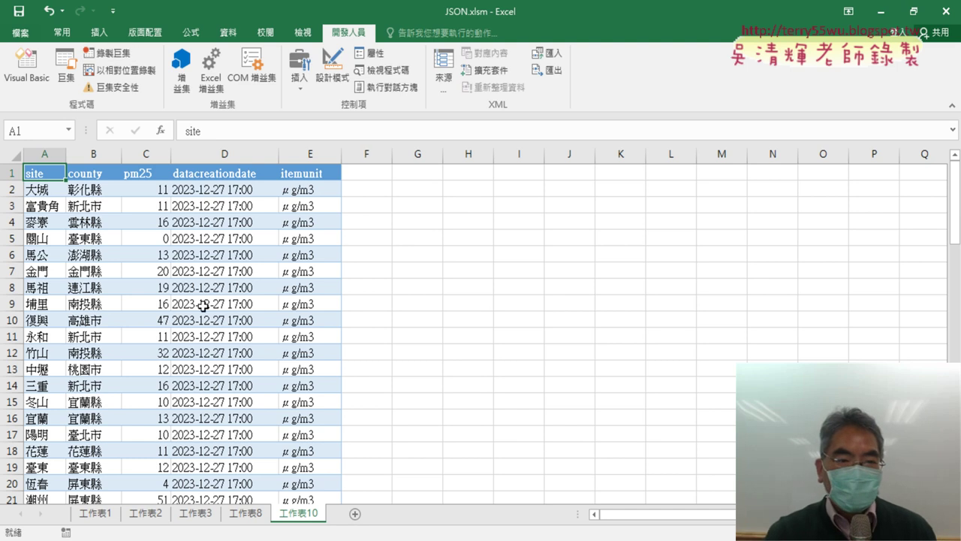
{"action": "left_click", "coordinate": [355, 514]}
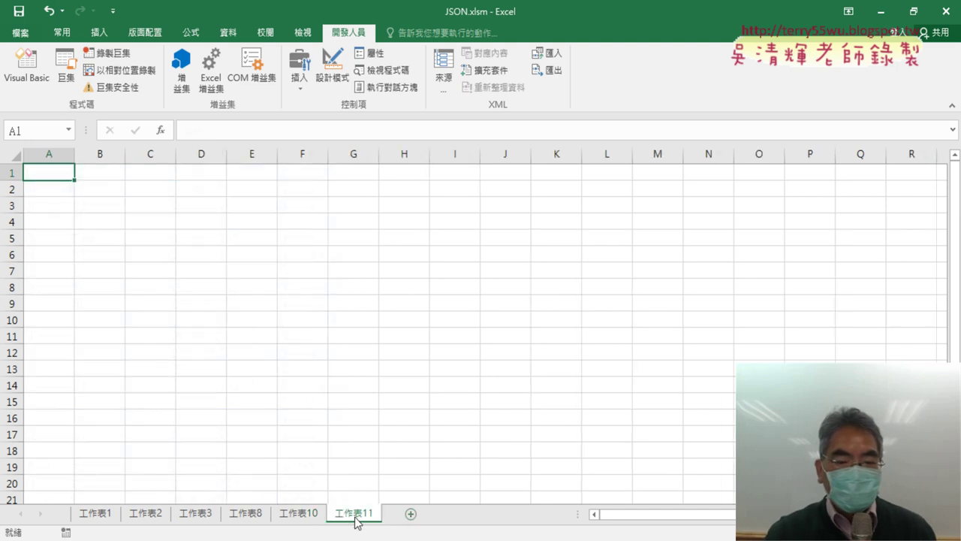
{"action": "left_click", "coordinate": [66, 70]}
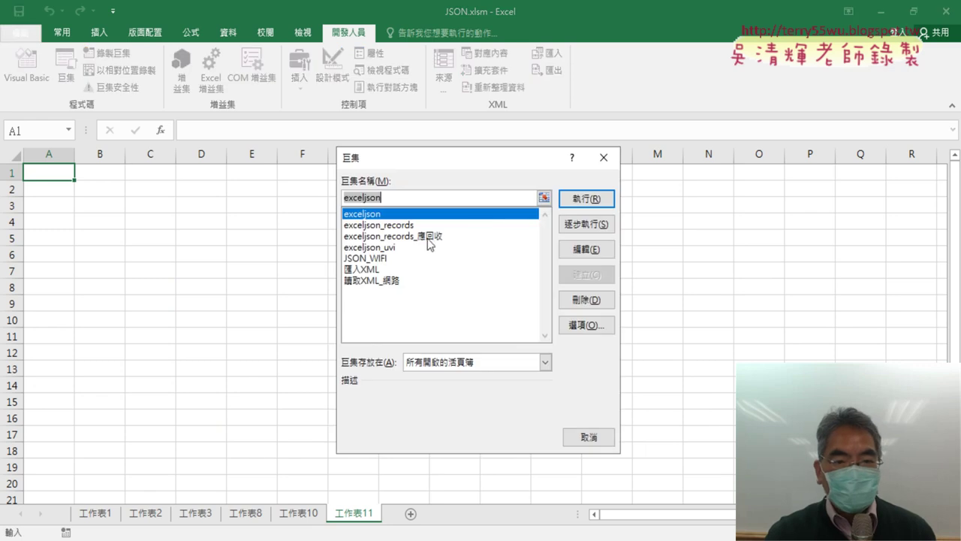
{"action": "left_click", "coordinate": [380, 269]}
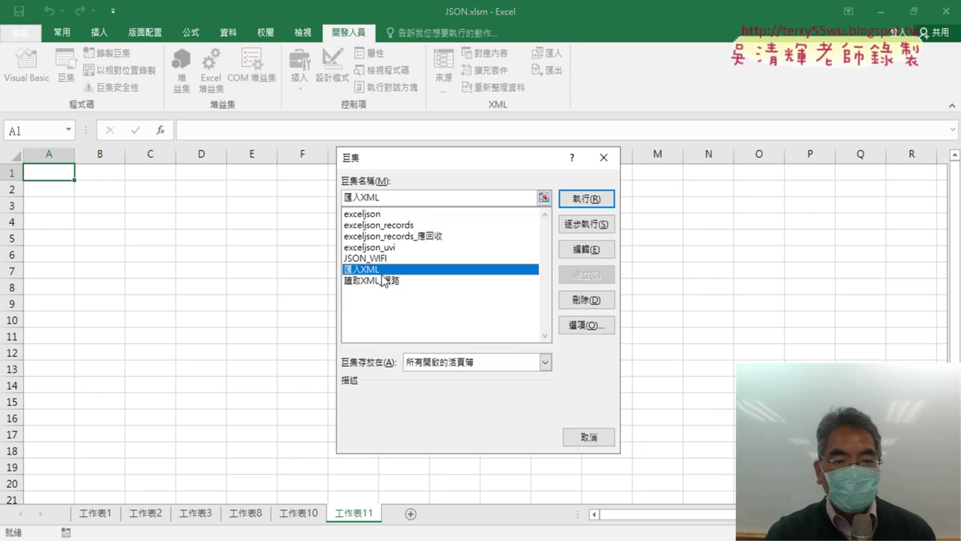
{"action": "left_click", "coordinate": [583, 197]}
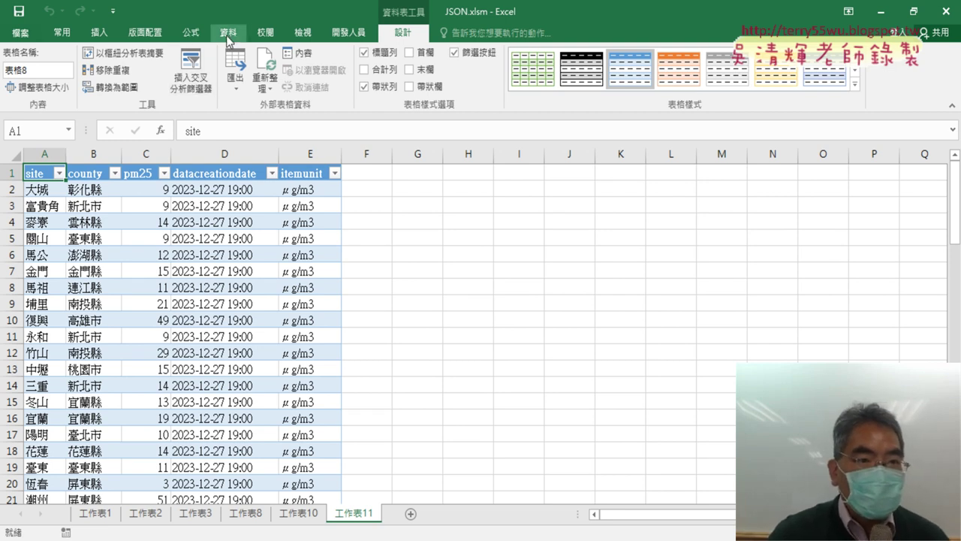
View the imported table's defined name 表格8 in Name Manager
{"action": "left_click", "coordinate": [189, 36]}
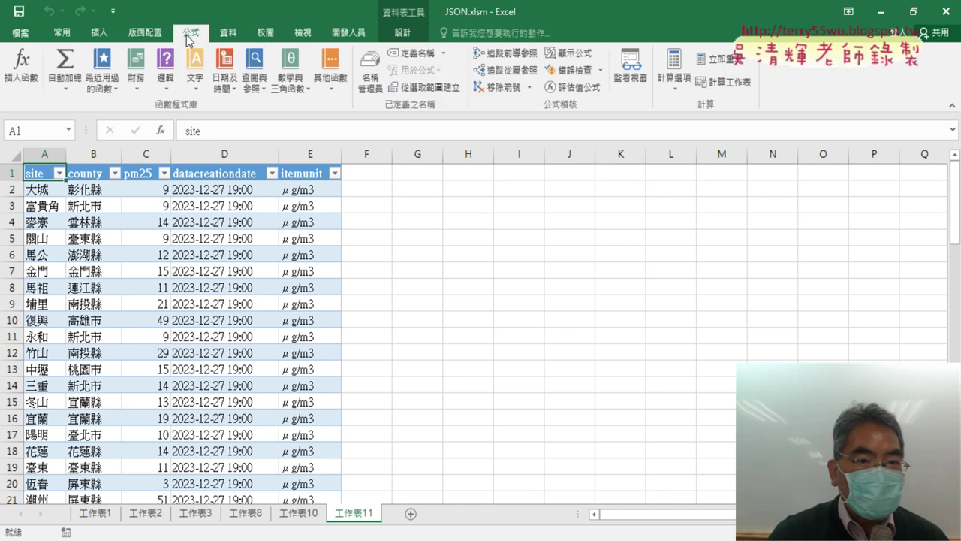
{"action": "left_click", "coordinate": [374, 75]}
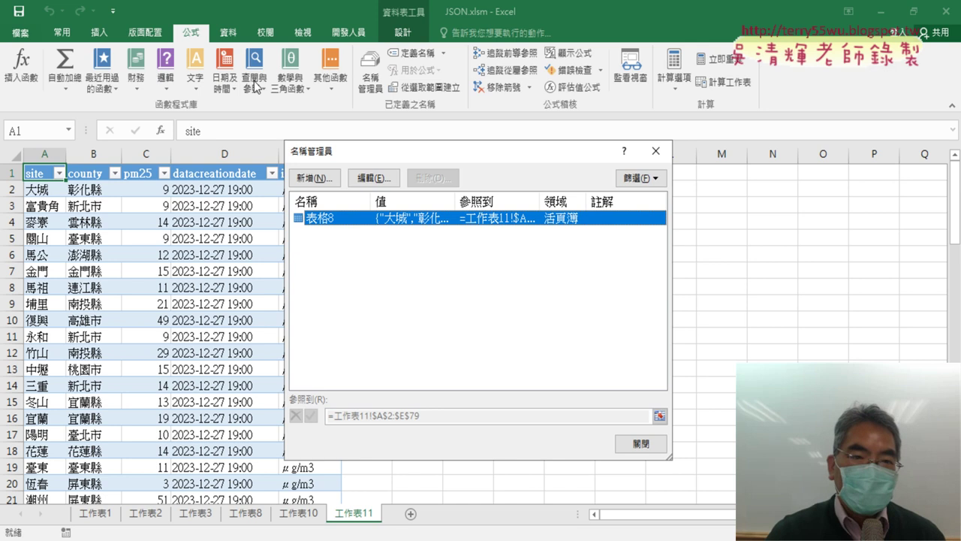
{"action": "left_click", "coordinate": [656, 151]}
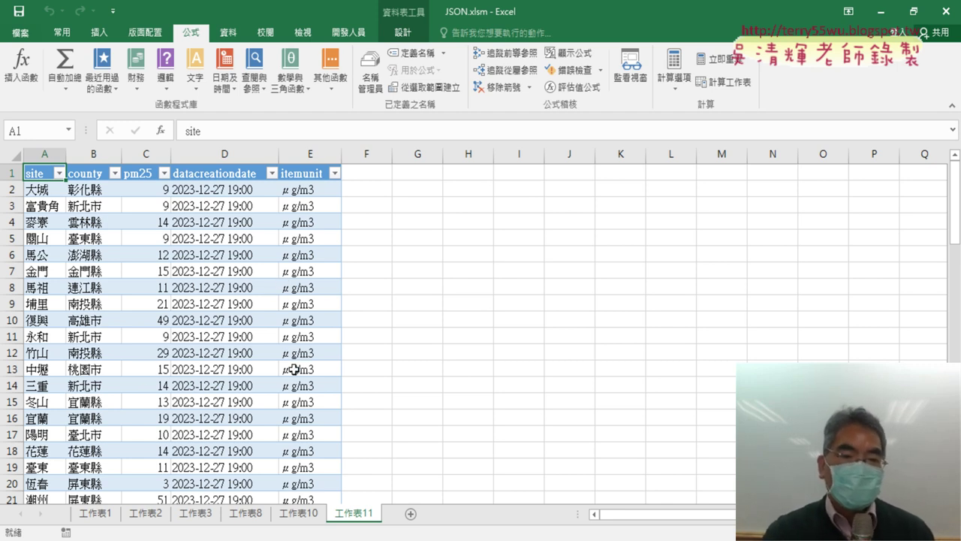
Open the workbook's macro list and select the 匯入XML macro
{"action": "left_click", "coordinate": [348, 33]}
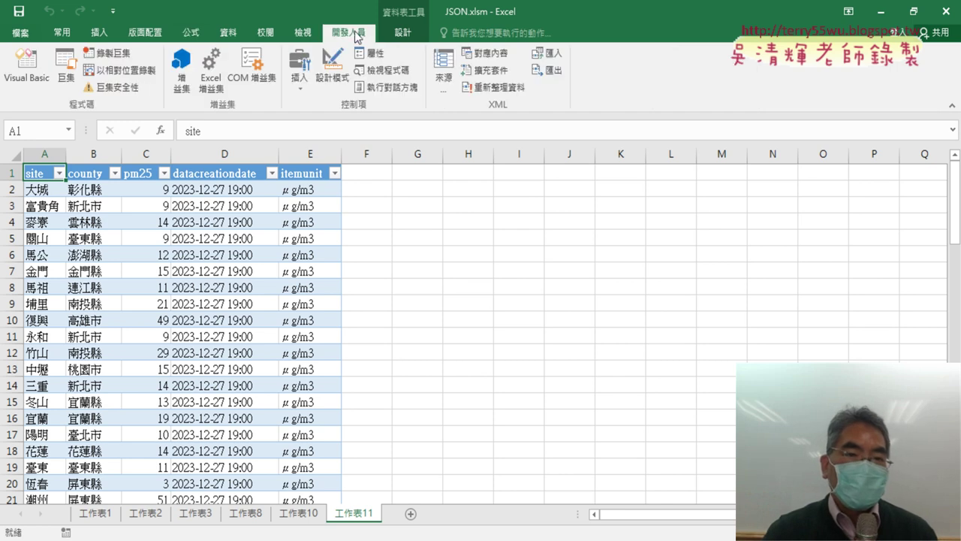
{"action": "left_click", "coordinate": [68, 80]}
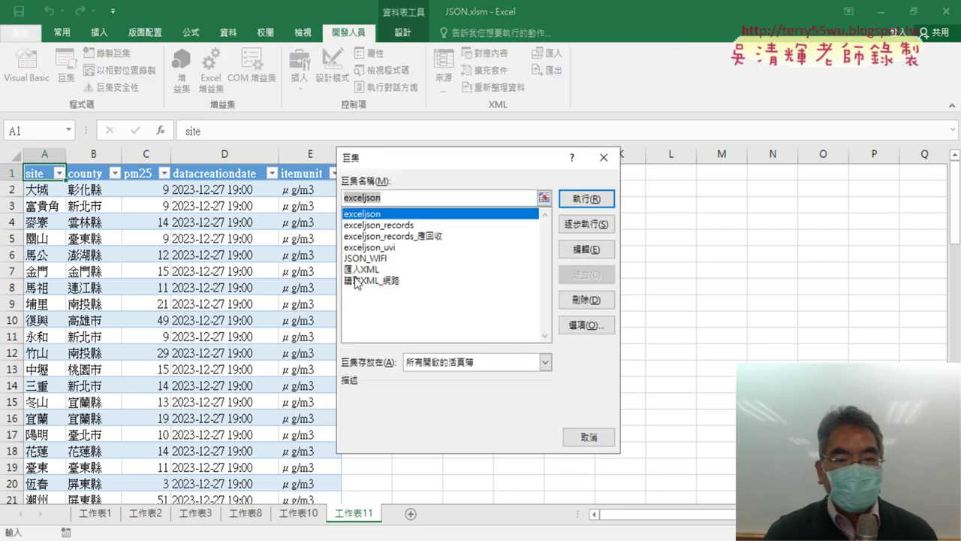
{"action": "left_click", "coordinate": [356, 269]}
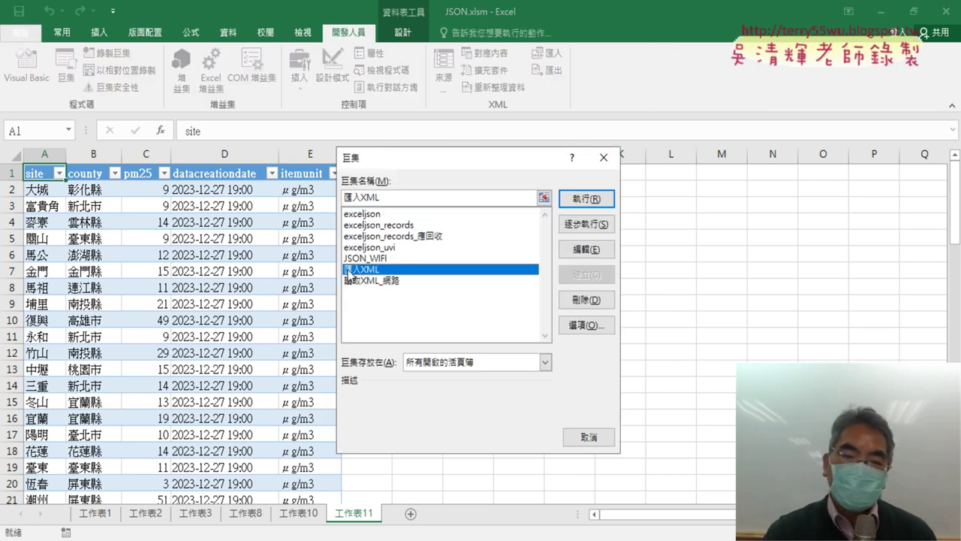
Open the 匯入XML macro's code and delete its comment lines and the leftover blank line
{"action": "left_click", "coordinate": [587, 250]}
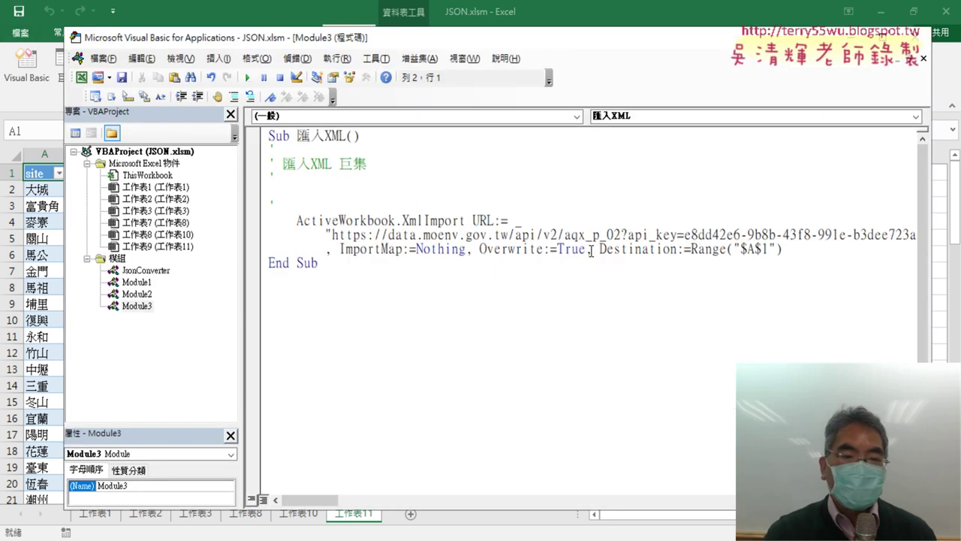
{"action": "left_click_drag", "start_coordinate": [304, 203], "coordinate": [269, 145]}
{"action": "key", "text": "Delete"}
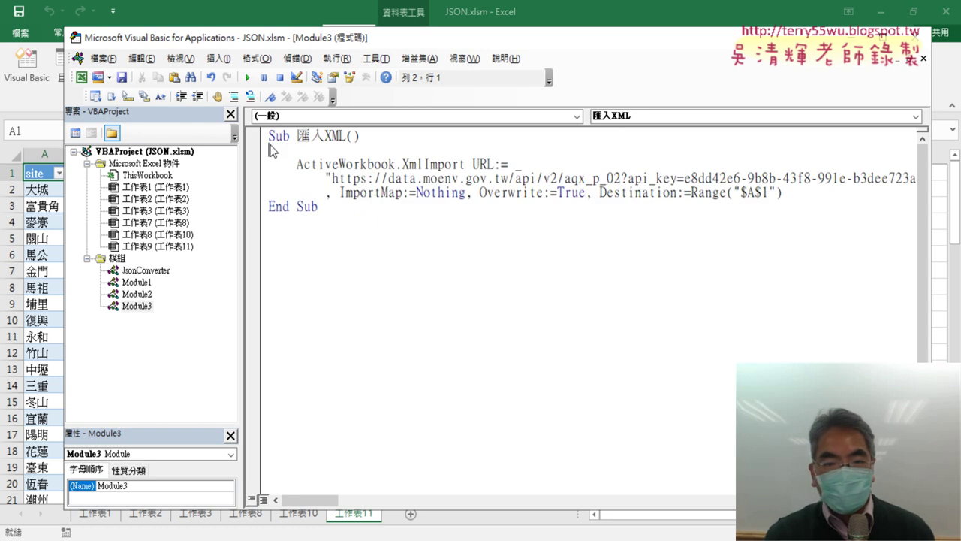
{"action": "key", "text": "Delete"}
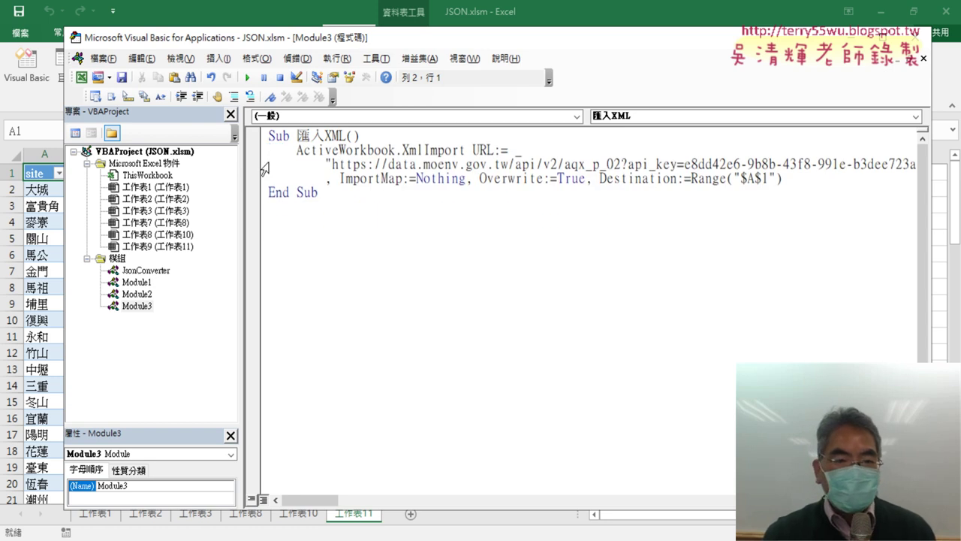
Widen the code area and maximize the Visual Basic editor window
{"action": "left_click_drag", "start_coordinate": [242, 173], "coordinate": [167, 178]}
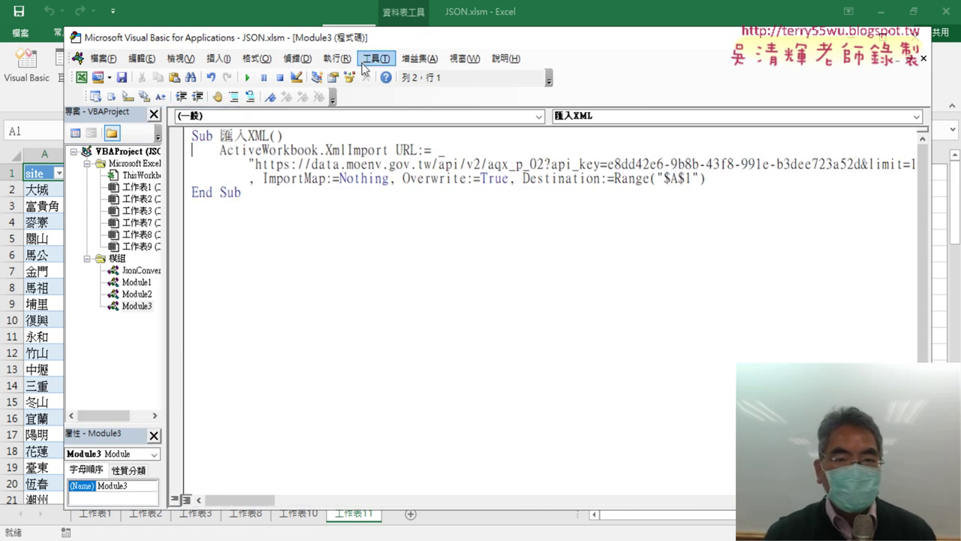
{"action": "left_click_drag", "start_coordinate": [398, 42], "coordinate": [299, 38]}
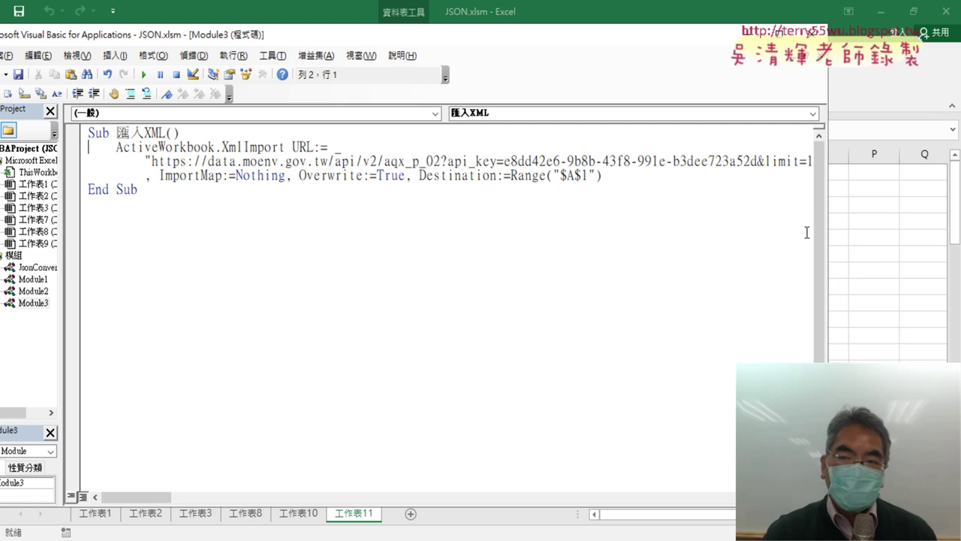
{"action": "left_click", "coordinate": [781, 34]}
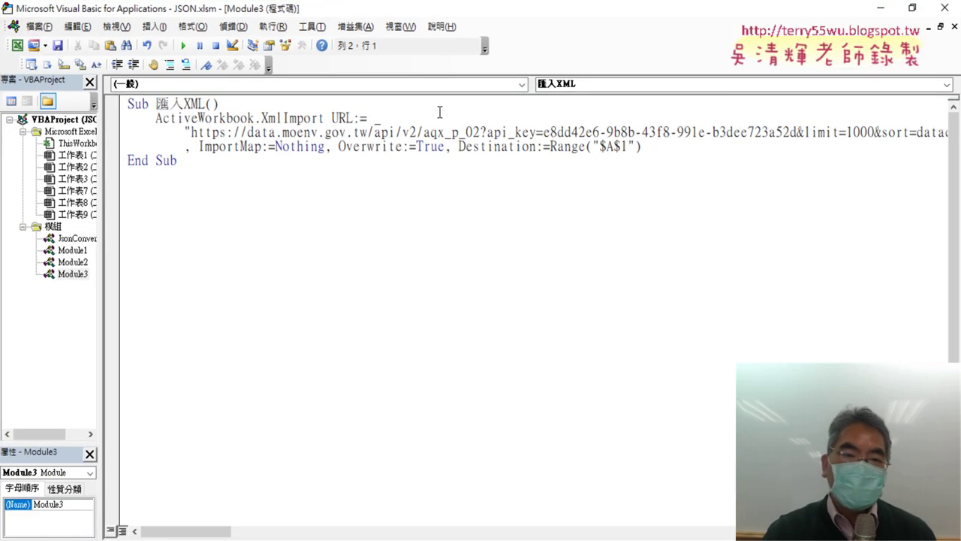
Remove the " _" continuation after URL:= and join the URL string onto that line
{"action": "left_click_drag", "start_coordinate": [371, 117], "coordinate": [382, 119]}
{"action": "left_click", "coordinate": [384, 118]}
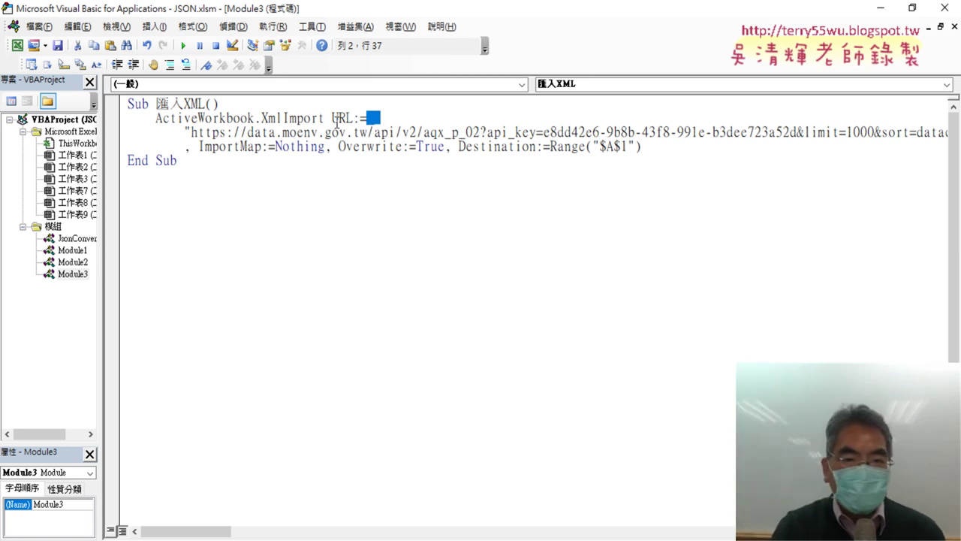
{"action": "key", "text": "ctrl+x"}
{"action": "key", "text": "Down"}
{"action": "key", "text": "End"}
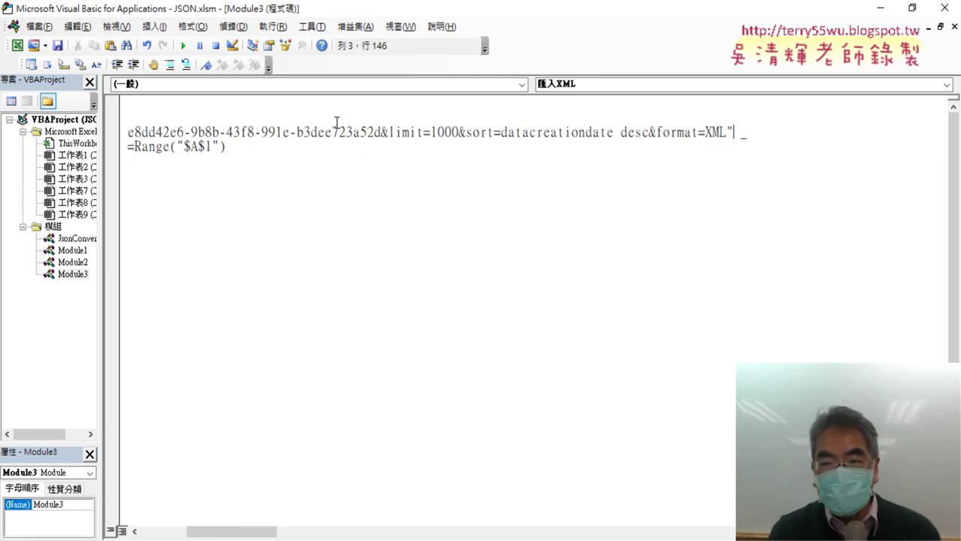
{"action": "key", "text": "shift+Right"}
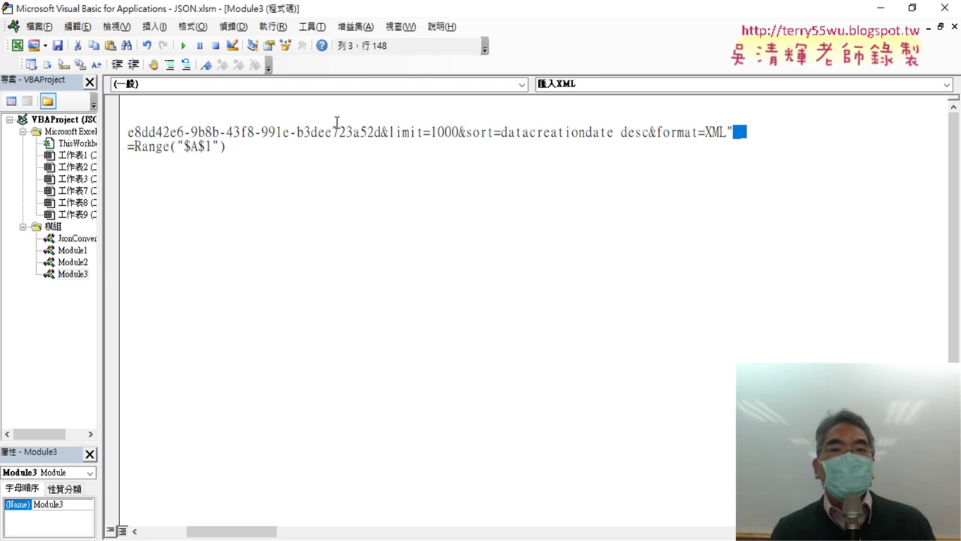
{"action": "left_click", "coordinate": [336, 120]}
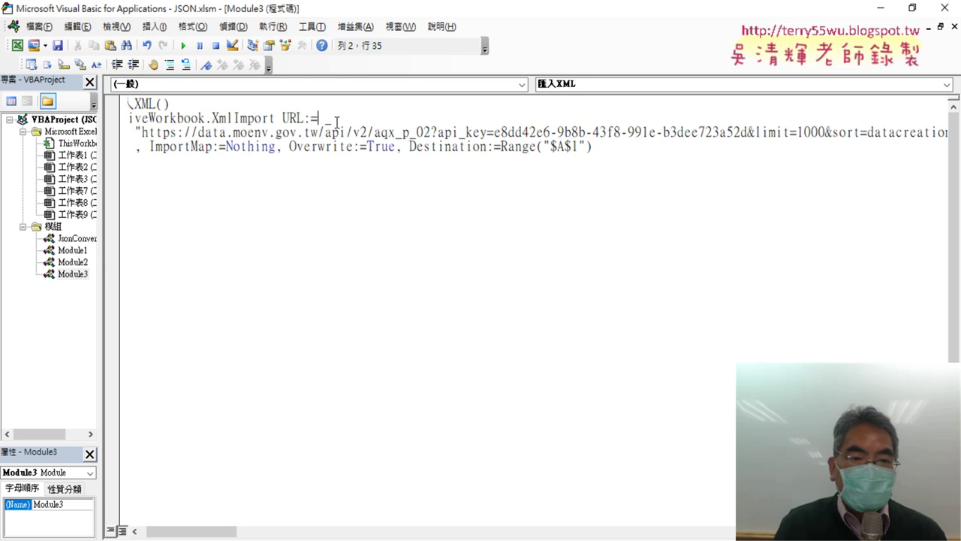
{"action": "key", "text": "Delete"}
{"action": "key", "text": "Delete"}
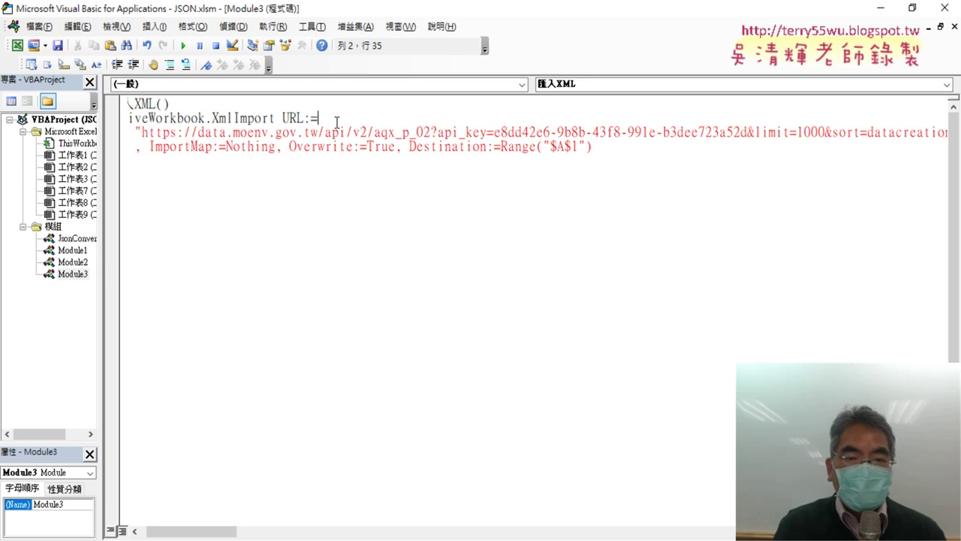
{"action": "key", "text": "Delete"}
{"action": "key", "text": "Delete"}
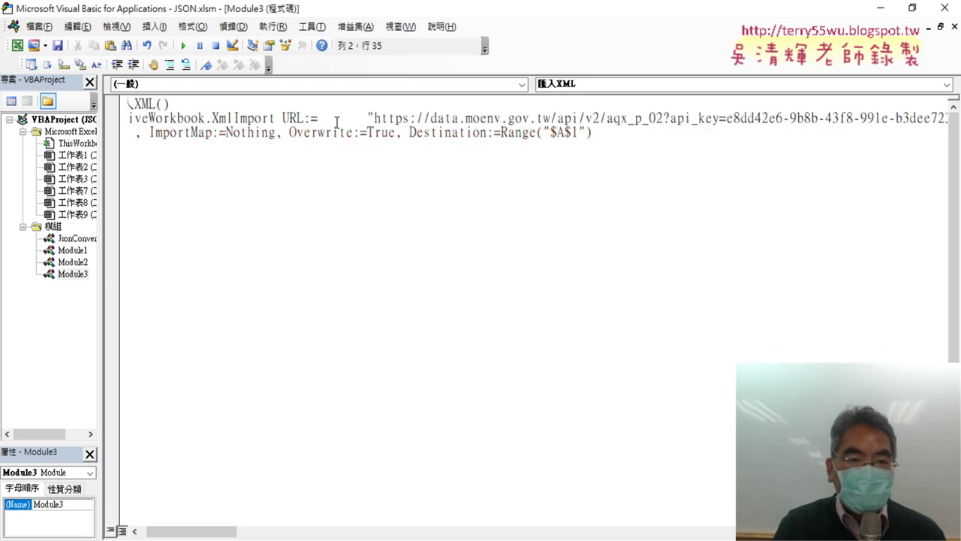
{"action": "key", "text": "Delete"}
{"action": "key", "text": "Delete"}
{"action": "key", "text": "Delete"}
{"action": "key", "text": "Delete"}
{"action": "key", "text": "Delete"}
{"action": "key", "text": "Delete"}
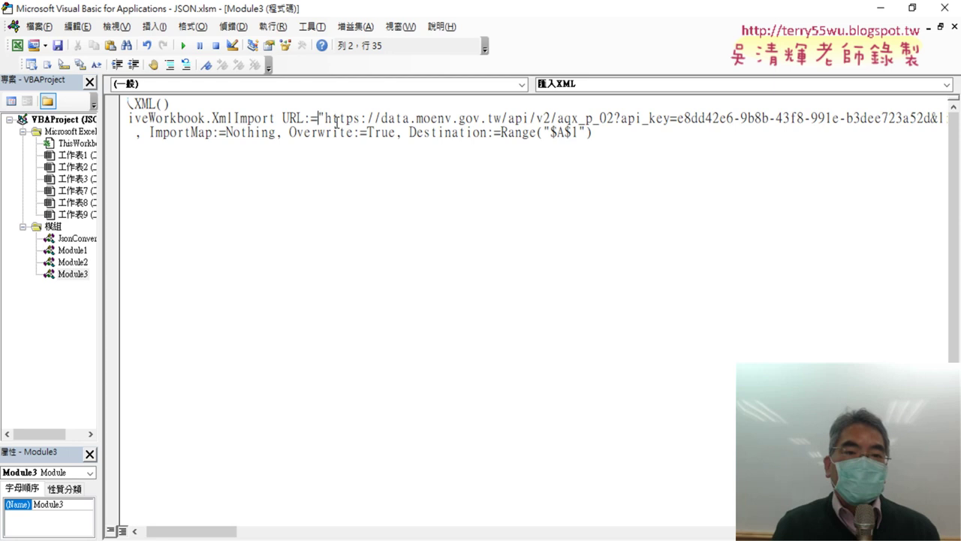
Join the ImportMap arguments onto the same XmlImport line, removing extra spaces
{"action": "key", "text": "End"}
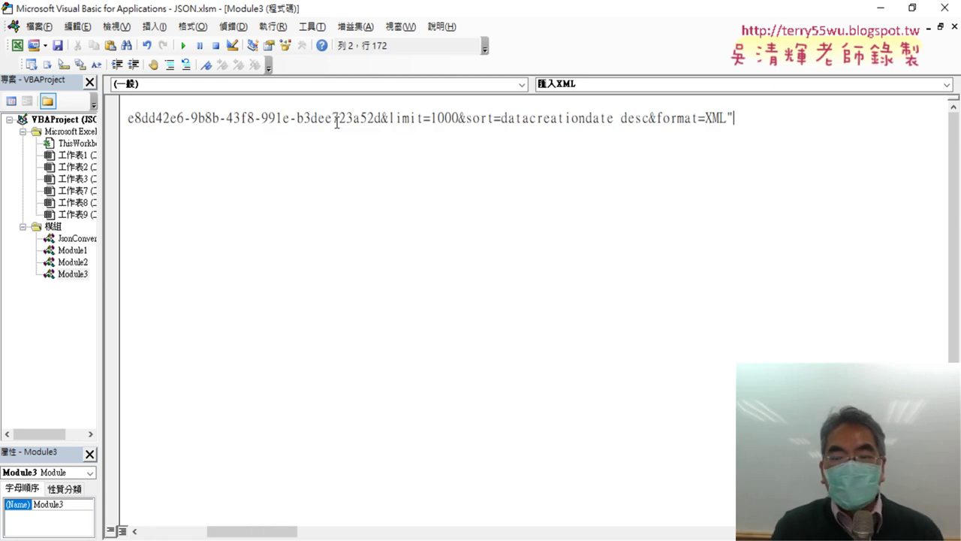
{"action": "key", "text": "Delete"}
{"action": "key", "text": "Delete"}
{"action": "key", "text": "Delete"}
{"action": "key", "text": "Delete"}
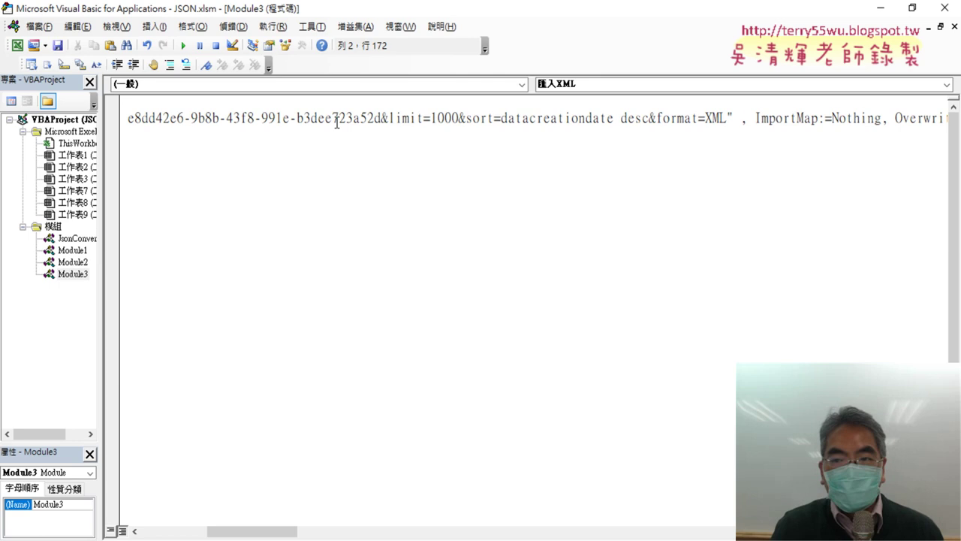
{"action": "key", "text": "Delete"}
{"action": "key", "text": "Down"}
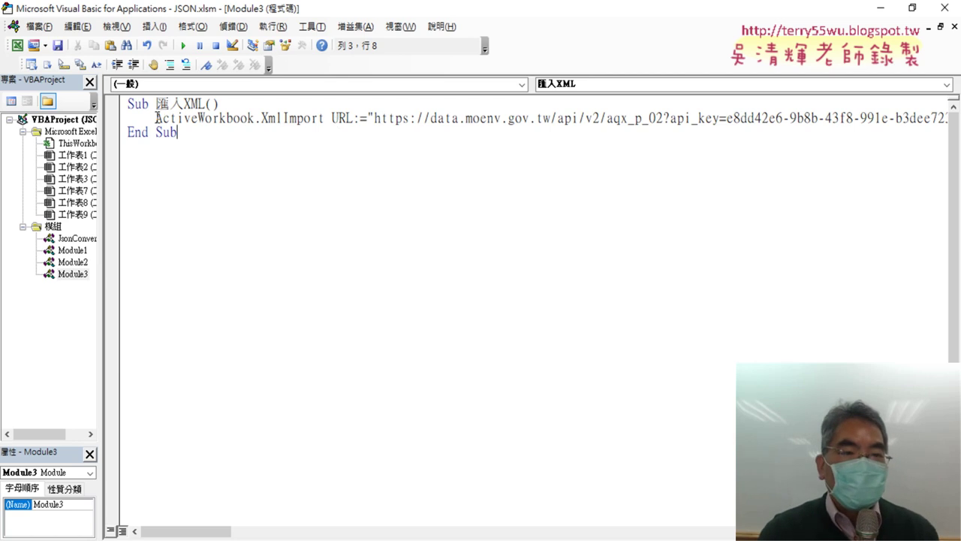
{"action": "left_click_drag", "start_coordinate": [156, 118], "coordinate": [253, 120]}
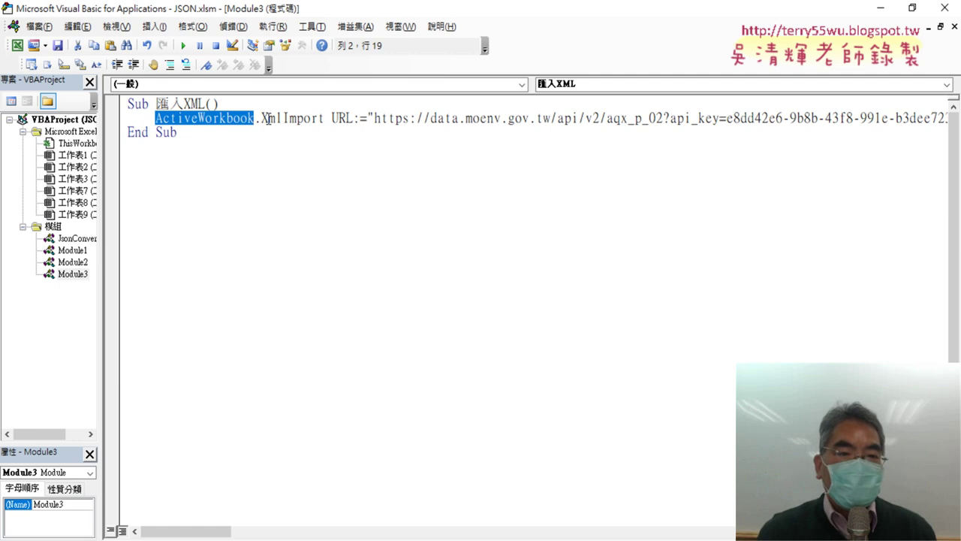
{"action": "left_click_drag", "start_coordinate": [261, 118], "coordinate": [326, 118]}
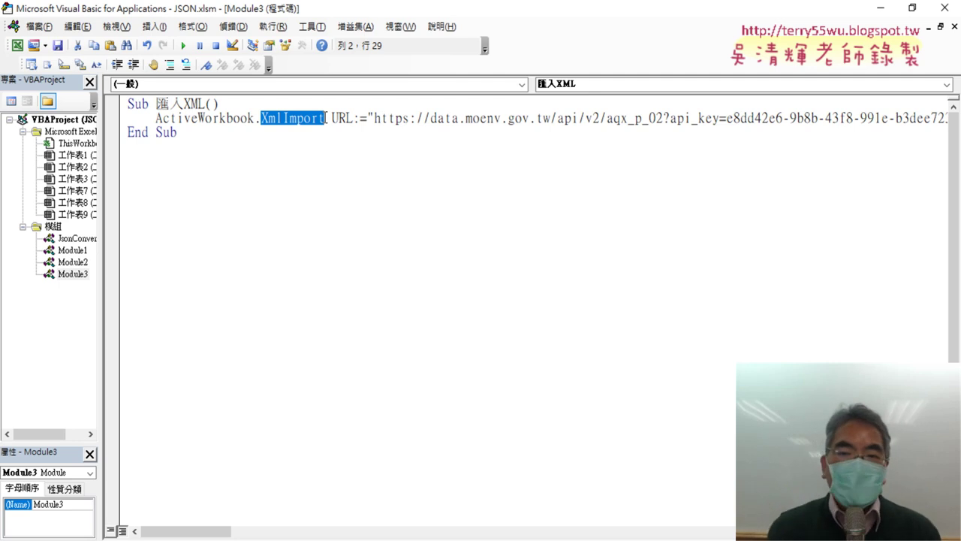
{"action": "left_click", "coordinate": [328, 118]}
{"action": "key", "text": "shift+Right"}
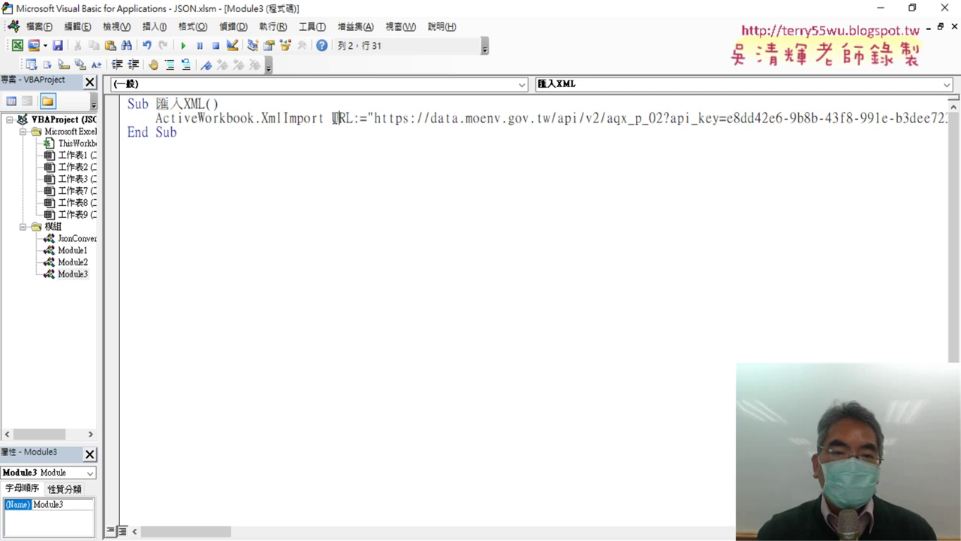
{"action": "left_click_drag", "start_coordinate": [332, 118], "coordinate": [368, 118]}
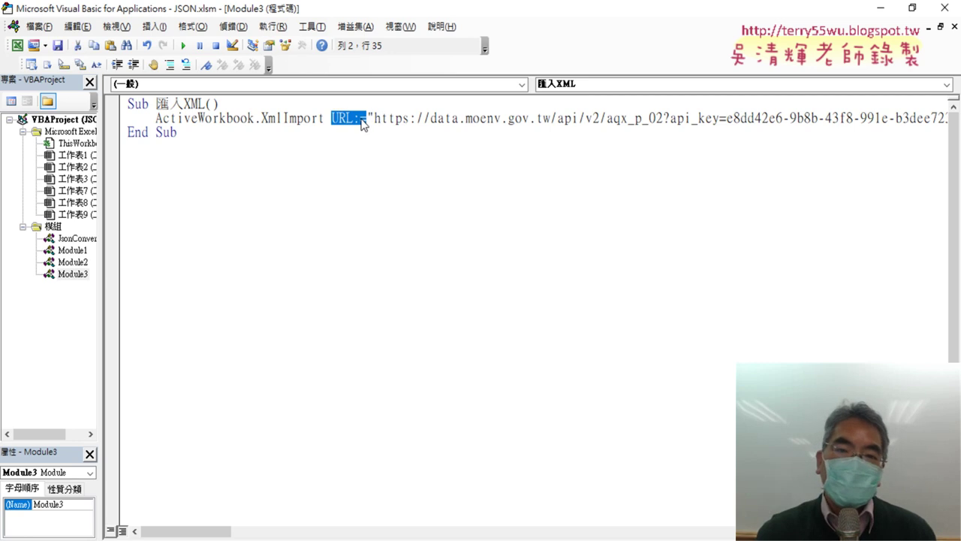
{"action": "left_click", "coordinate": [501, 118]}
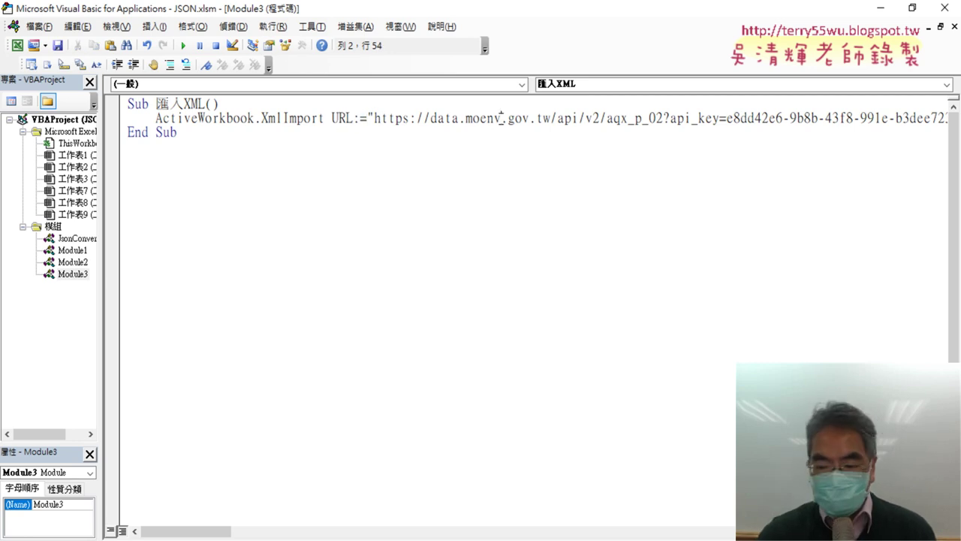
{"action": "key", "text": "End"}
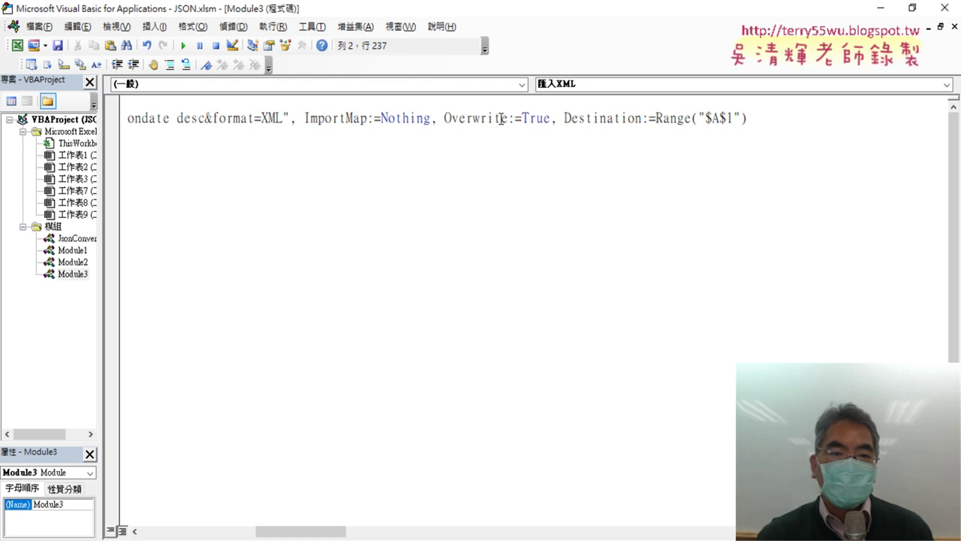
{"action": "left_click_drag", "start_coordinate": [287, 118], "coordinate": [261, 118]}
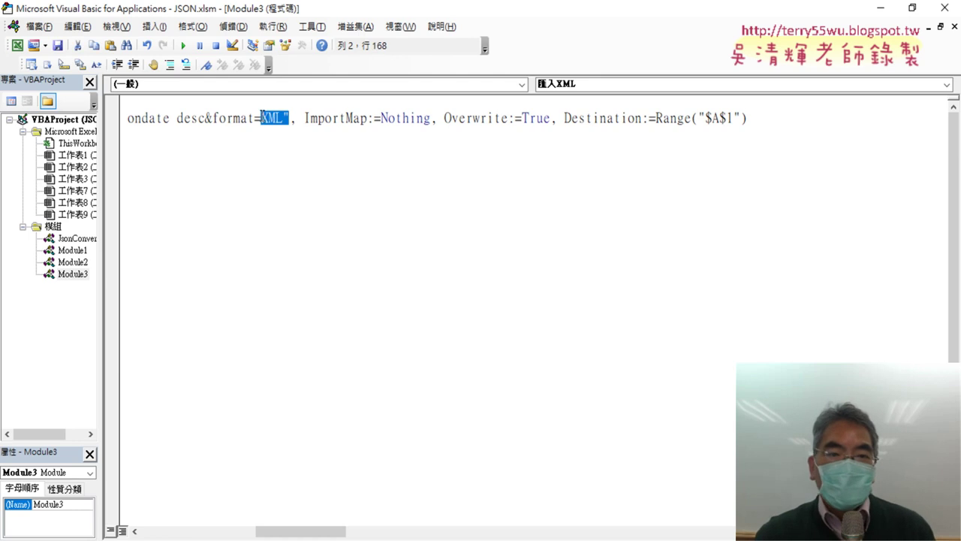
{"action": "key", "text": "Home"}
{"action": "left_click", "coordinate": [529, 118]}
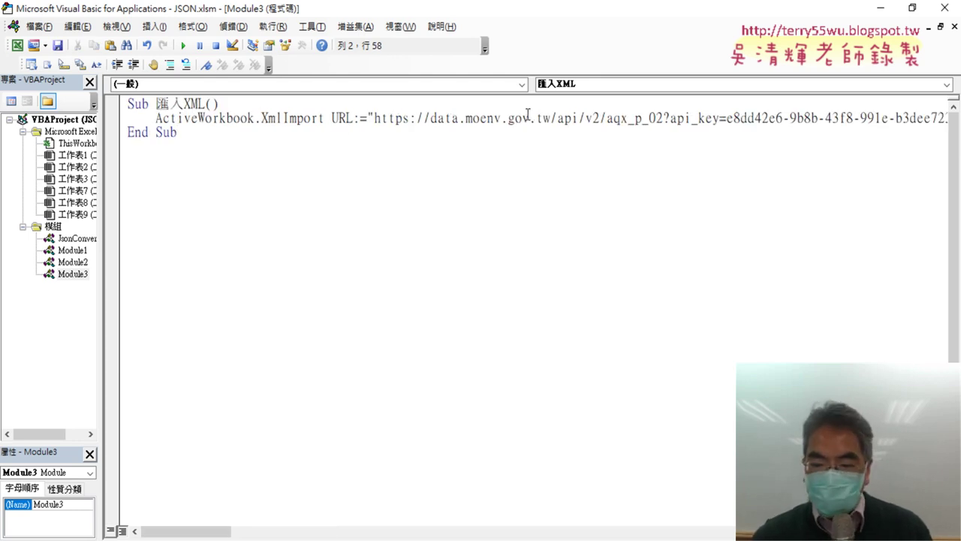
{"action": "key", "text": "End"}
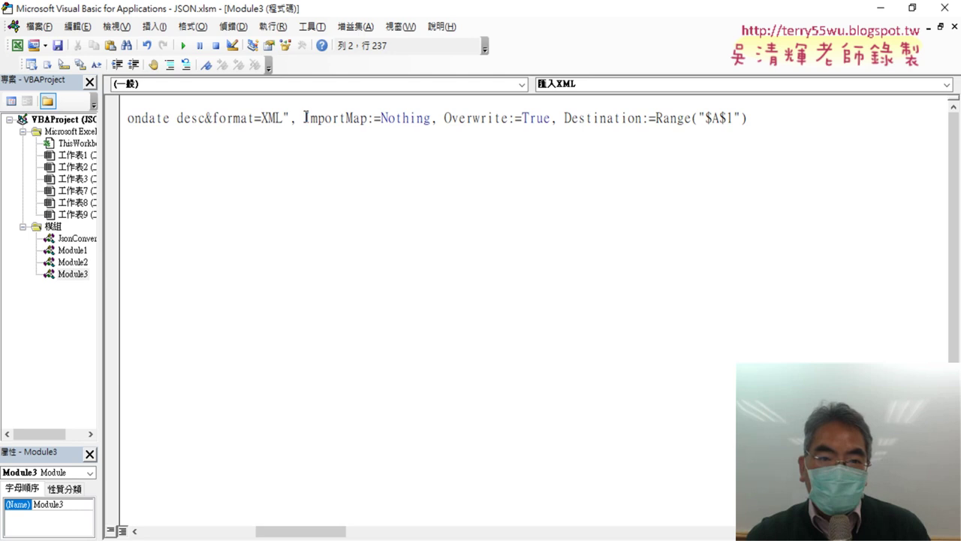
{"action": "mouse_move", "coordinate": [304, 118]}
{"action": "left_mouse_down"}
{"action": "mouse_move", "coordinate": [442, 118]}
{"action": "mouse_move", "coordinate": [432, 118]}
{"action": "left_mouse_up"}
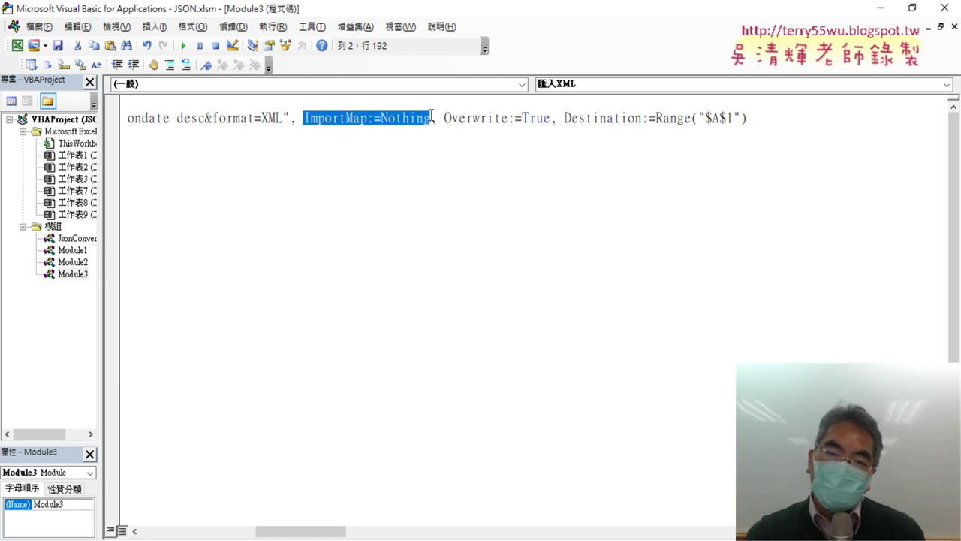
{"action": "left_click", "coordinate": [331, 118]}
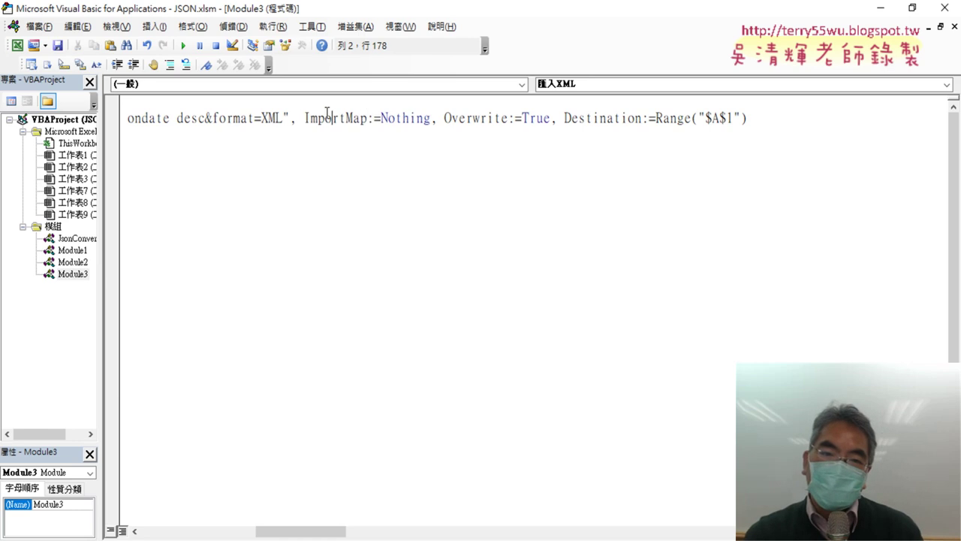
{"action": "left_click_drag", "start_coordinate": [297, 118], "coordinate": [120, 118]}
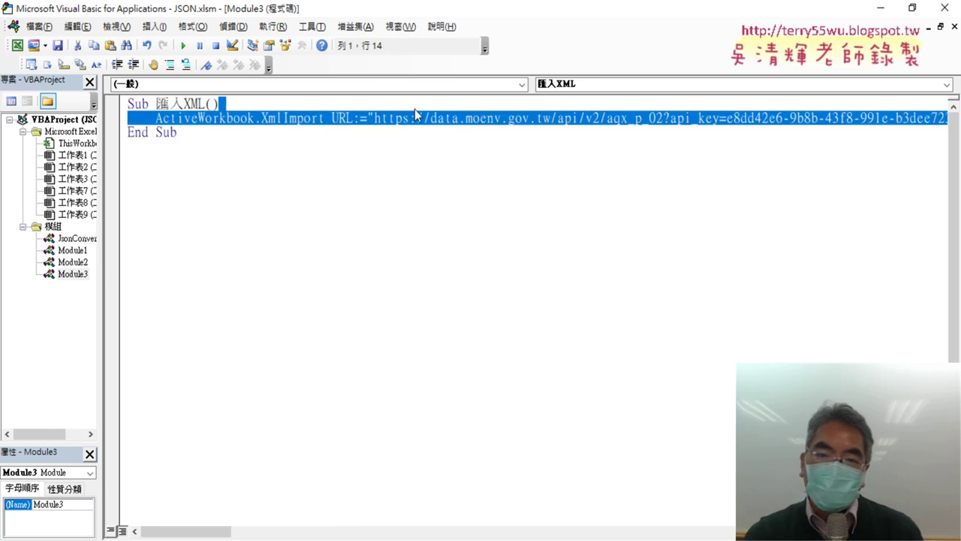
{"action": "left_click", "coordinate": [417, 109]}
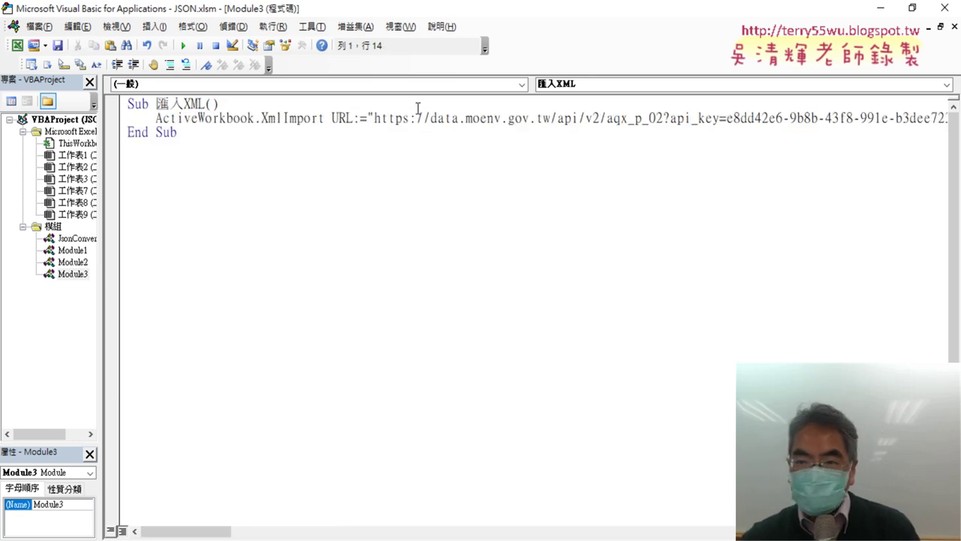
{"action": "key", "text": "Down"}
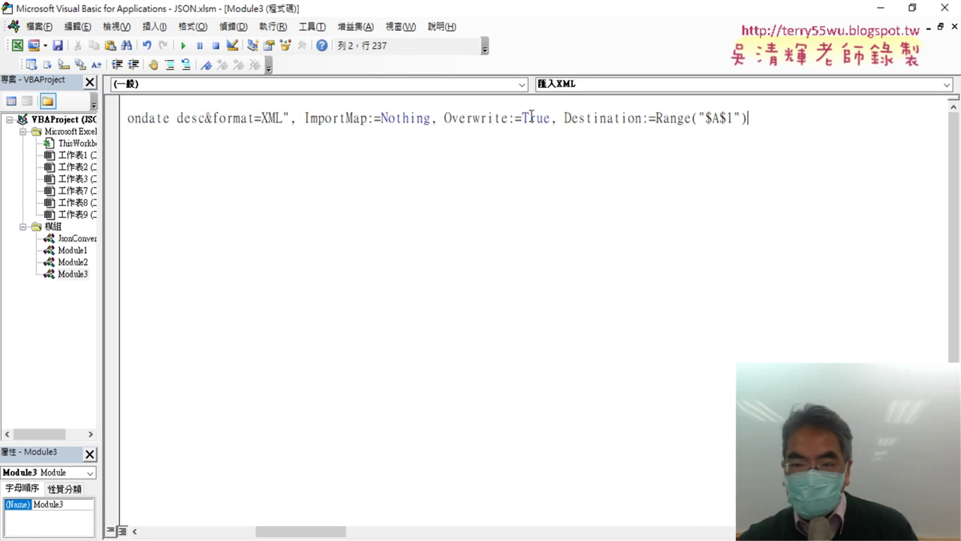
{"action": "key", "text": "End"}
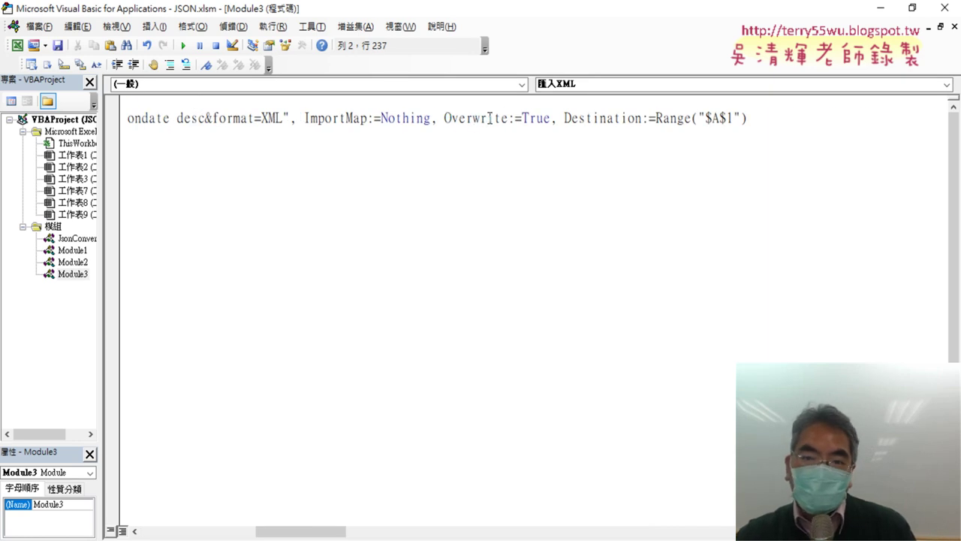
{"action": "left_click_drag", "start_coordinate": [549, 118], "coordinate": [444, 118]}
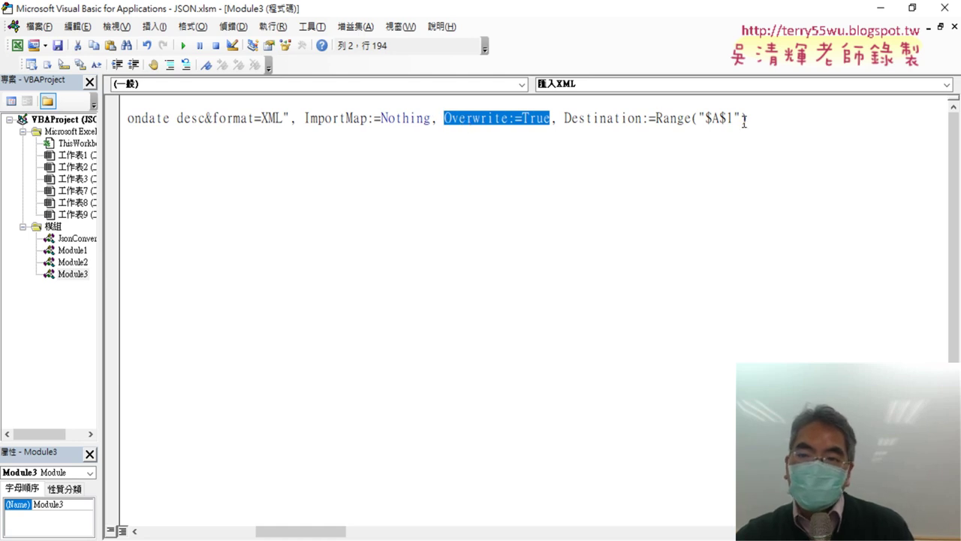
{"action": "left_click_drag", "start_coordinate": [746, 118], "coordinate": [559, 119]}
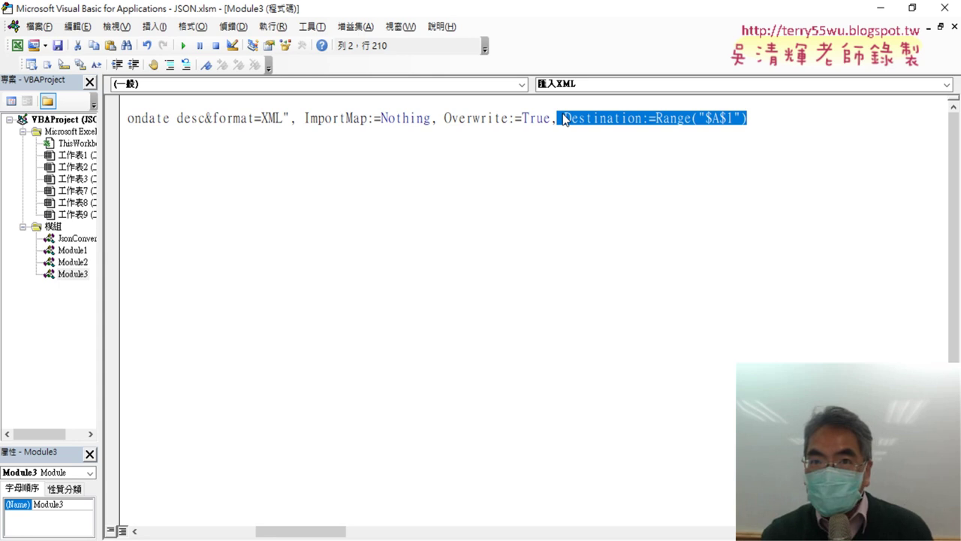
{"action": "key", "text": "Home"}
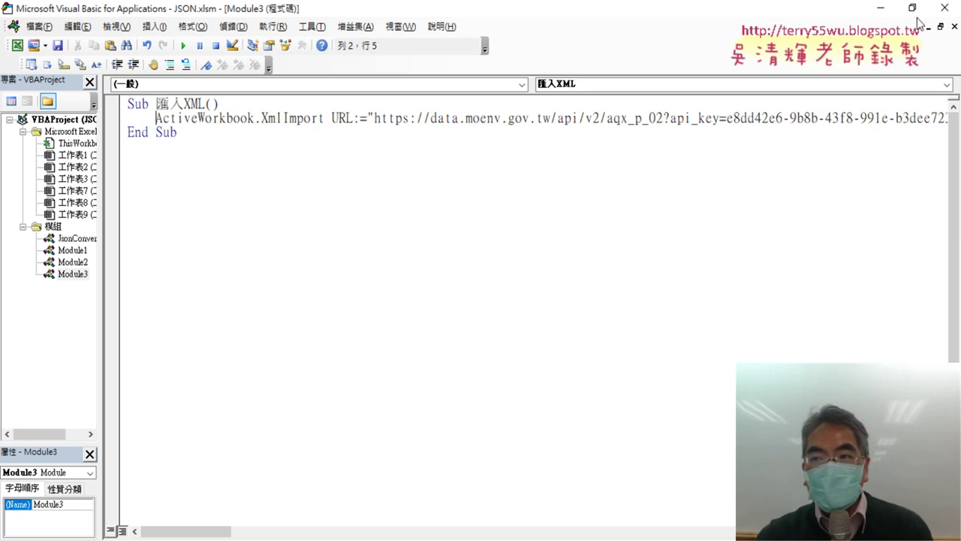
Close the VBA editor, browse Data > From Other Sources, then return to the Developer tab
{"action": "left_click", "coordinate": [945, 8]}
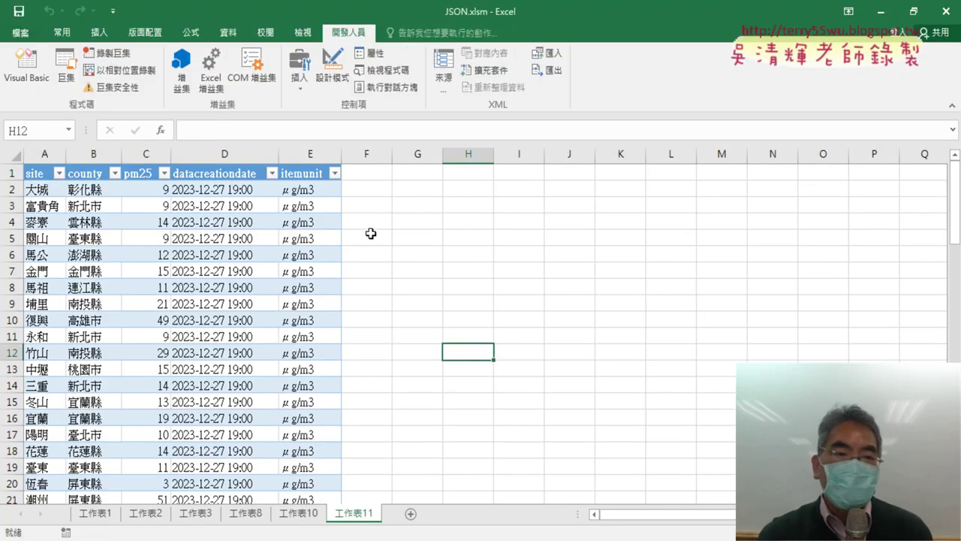
{"action": "left_click", "coordinate": [228, 33]}
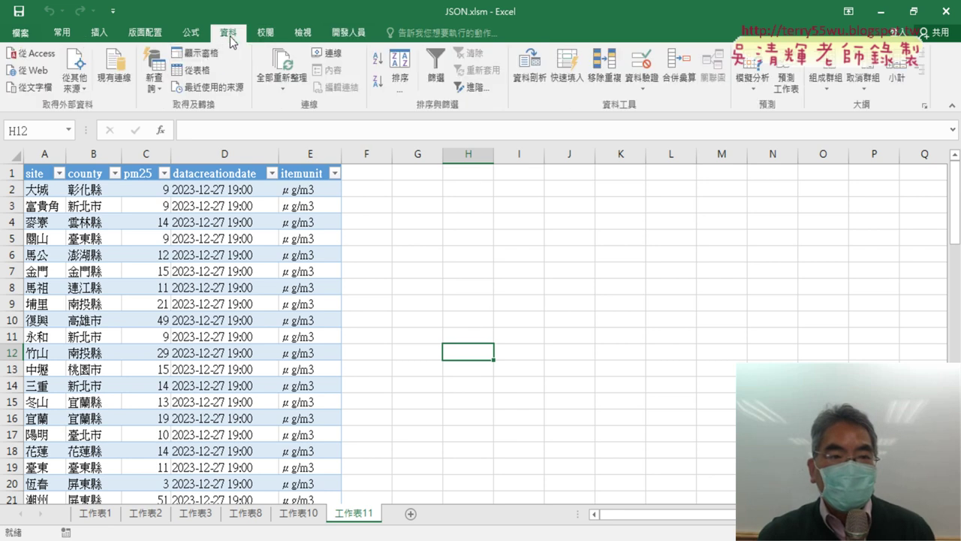
{"action": "left_click", "coordinate": [75, 71]}
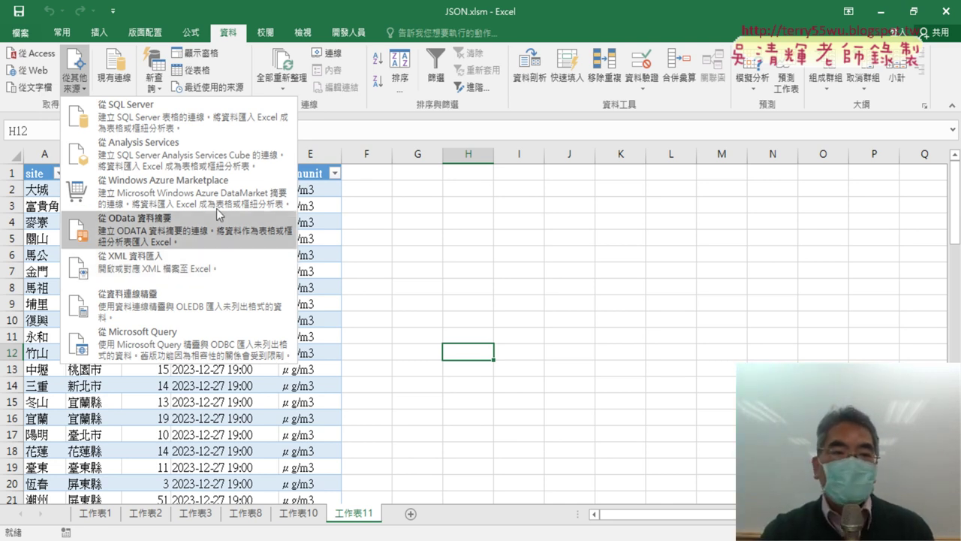
{"action": "left_click", "coordinate": [352, 34]}
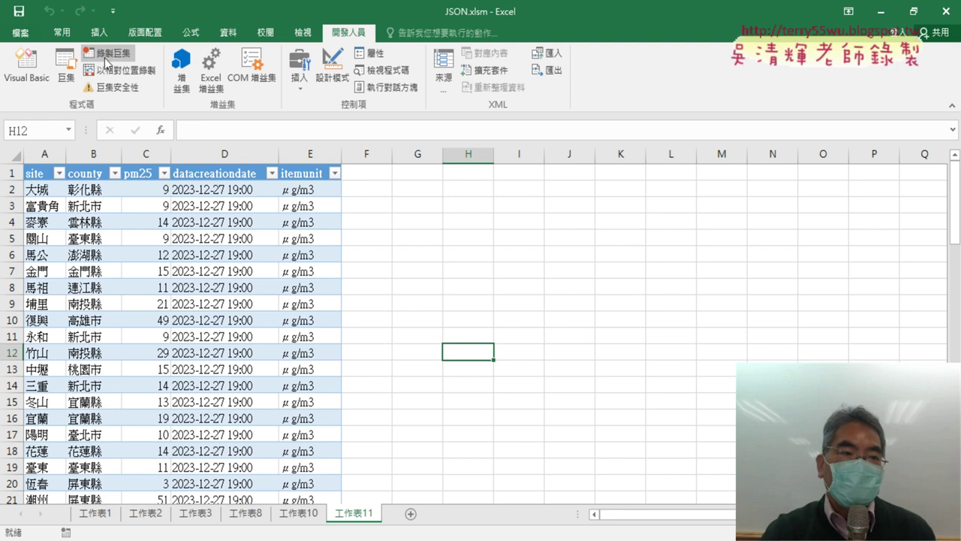
Reopen the 匯入XML macro's code from Macros and place the caret before the URL argument
{"action": "left_click", "coordinate": [65, 72]}
{"action": "left_click", "coordinate": [378, 269]}
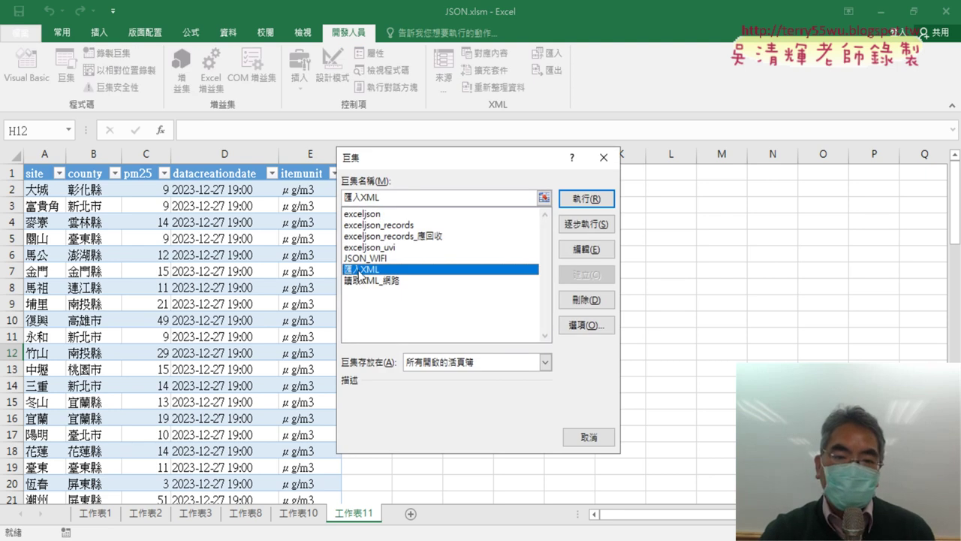
{"action": "left_click", "coordinate": [585, 248]}
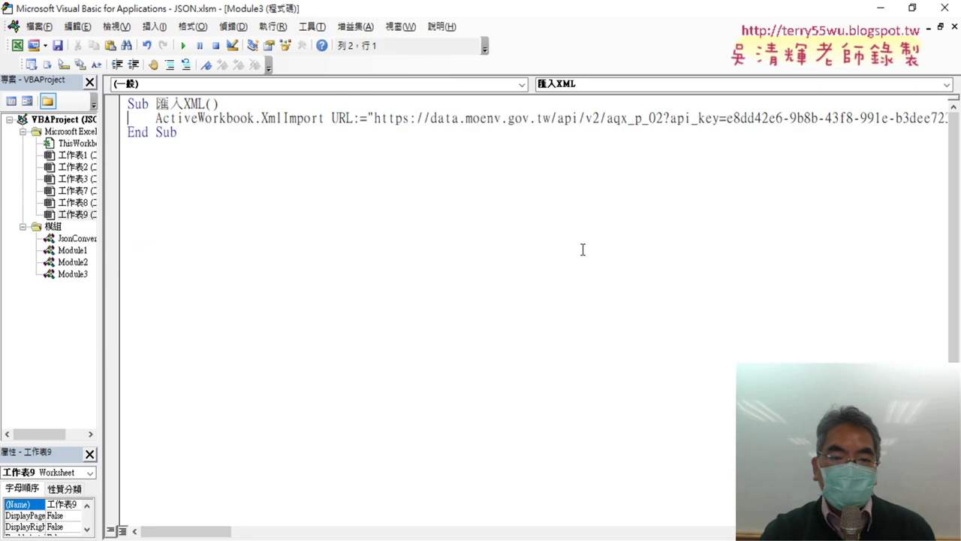
{"action": "left_click", "coordinate": [327, 118]}
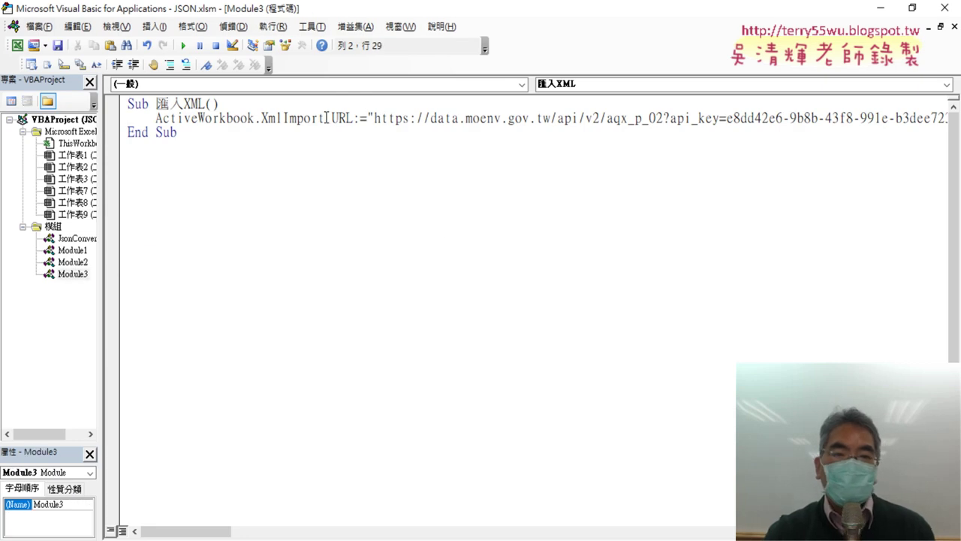